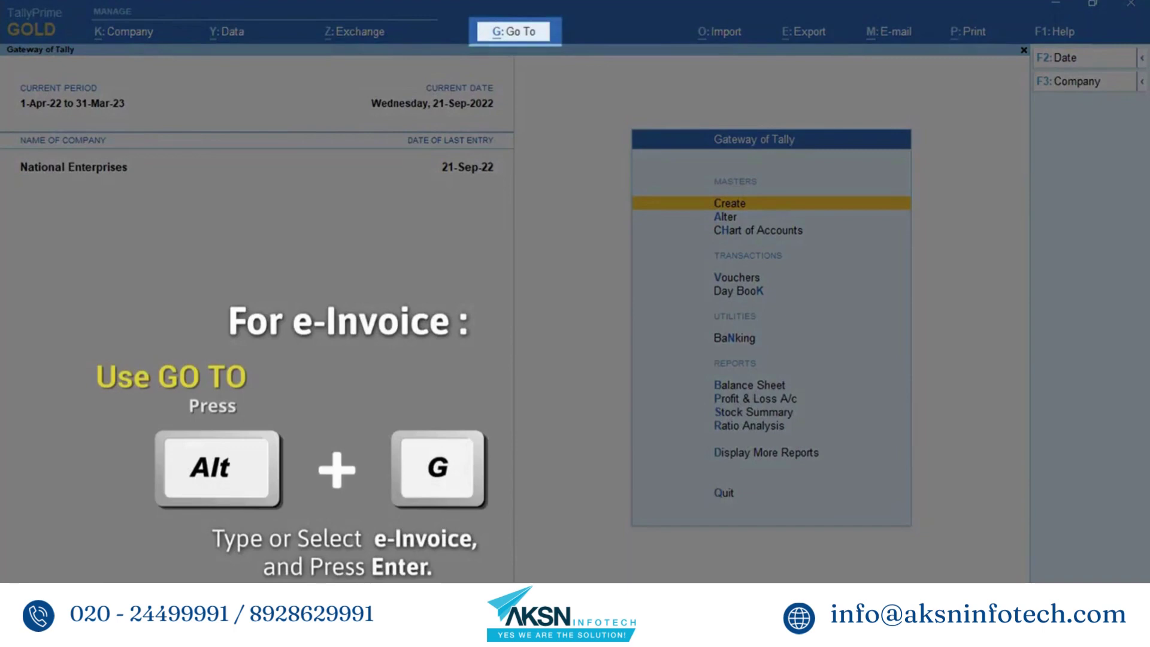
Step: Open the e-Invoice report and list the six vouchers with IRN generated from the e-Invoice system
key(alt+g)
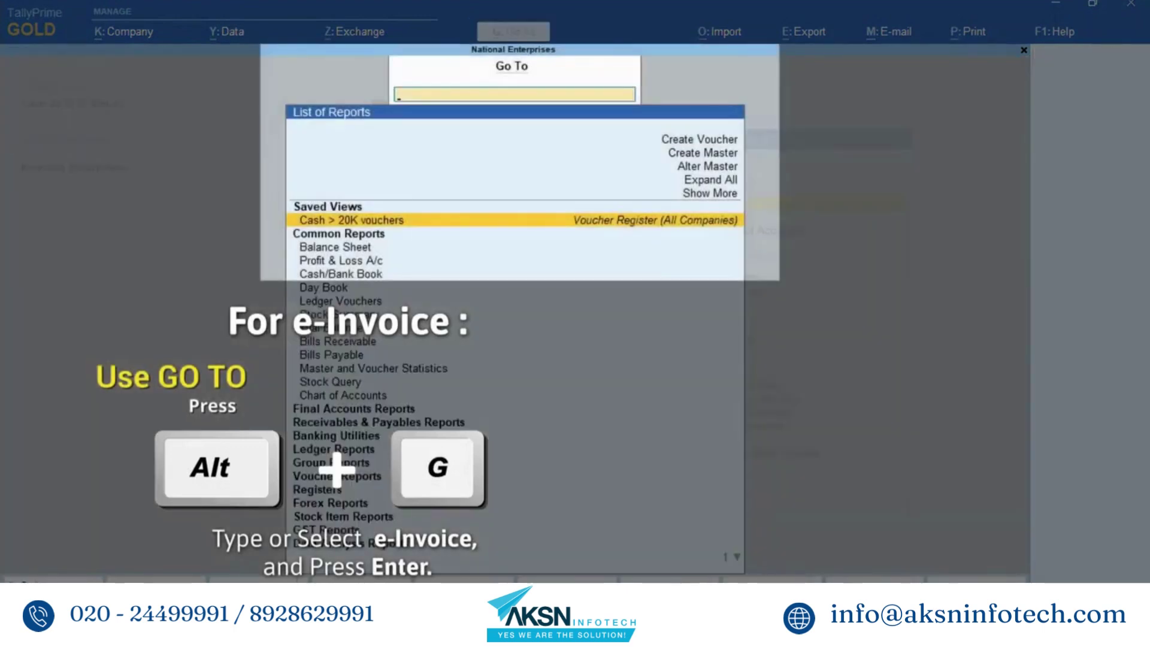
text(E-Invoi)
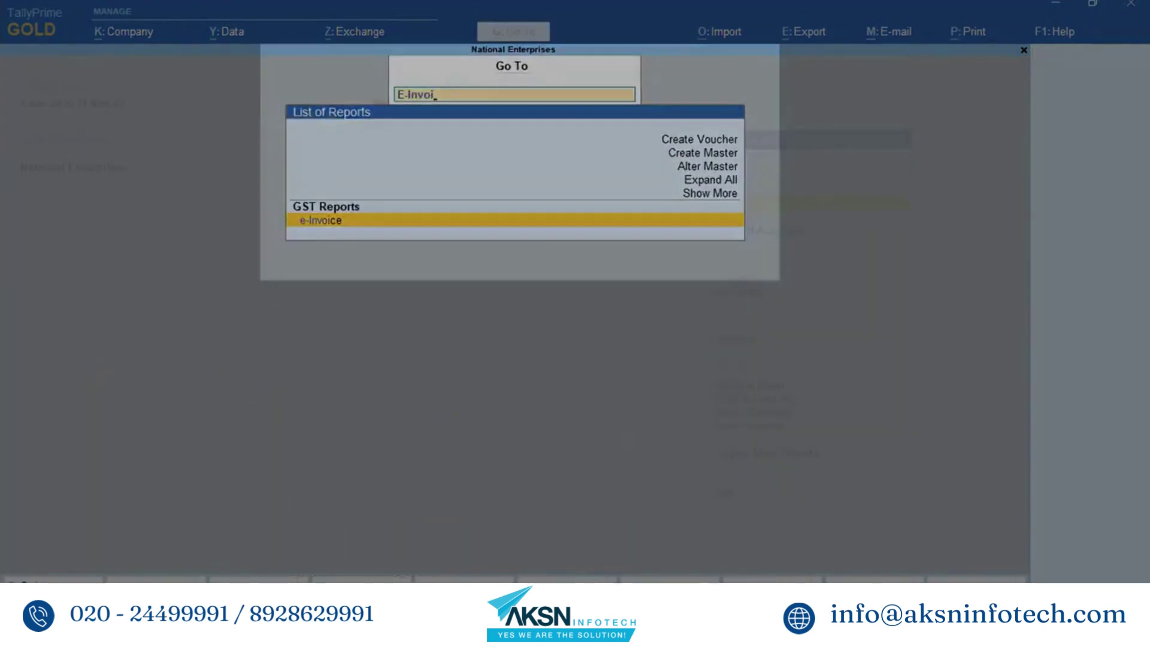
key(Return)
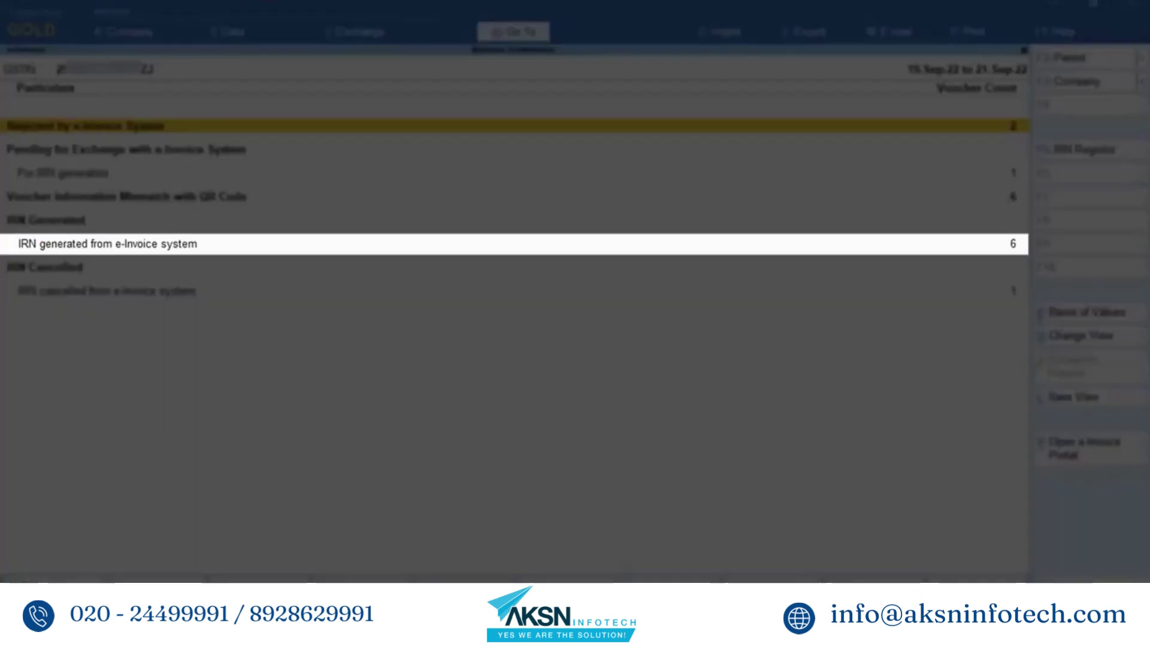
key(Down)
key(Down)
key(Down)
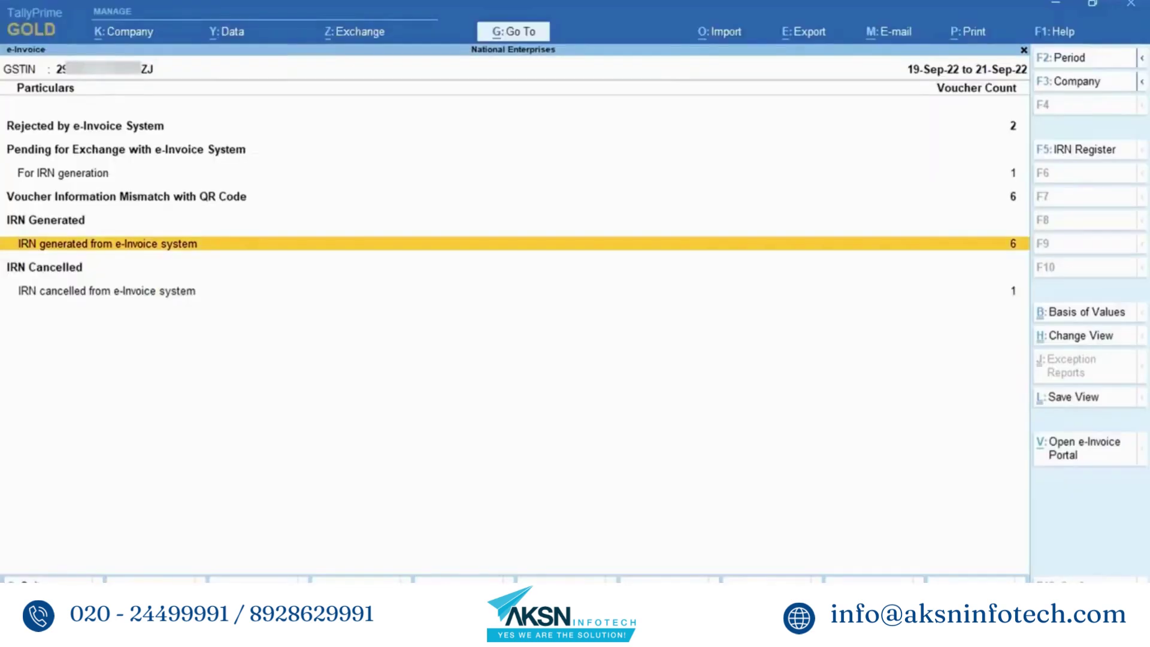
key(Return)
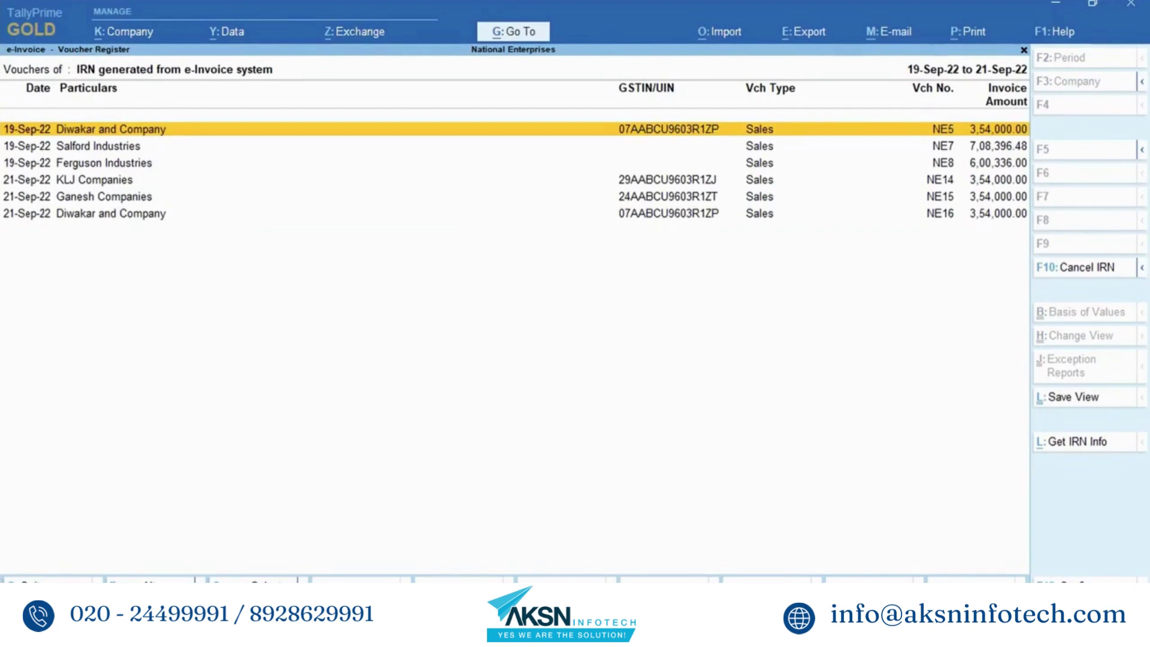
Step: Cancel NE14's IRN with reason 3 - Order Cancelled and remark 'Order Cancelled by Buyer'
key(Down)
key(Down)
key(Down)
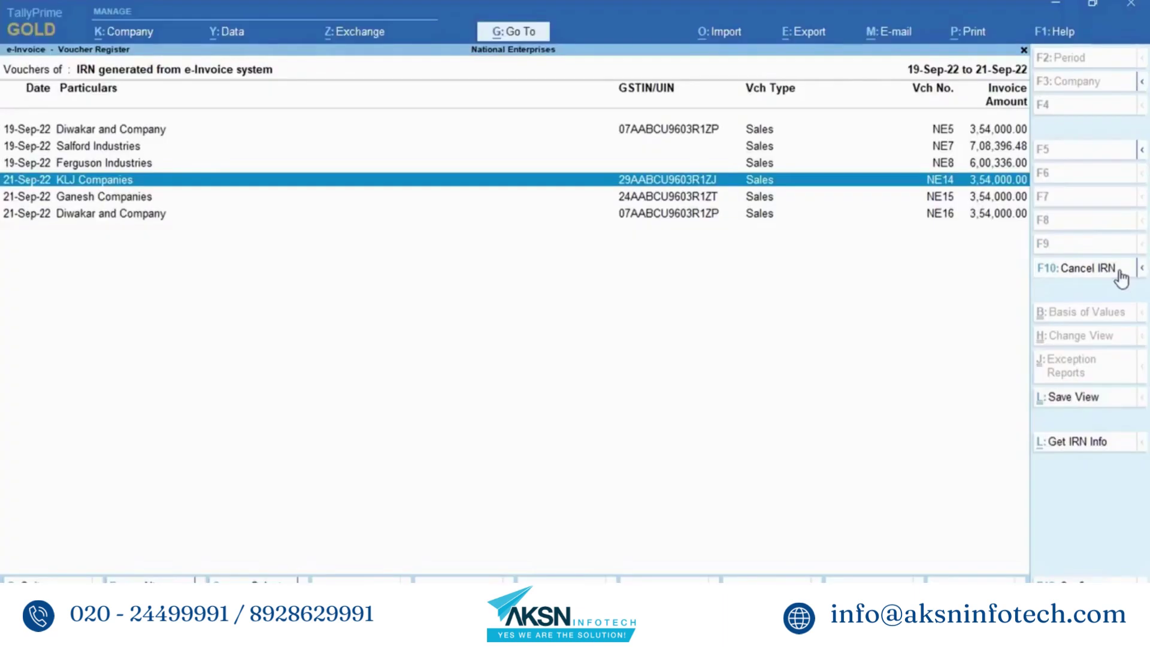
click(1118, 272)
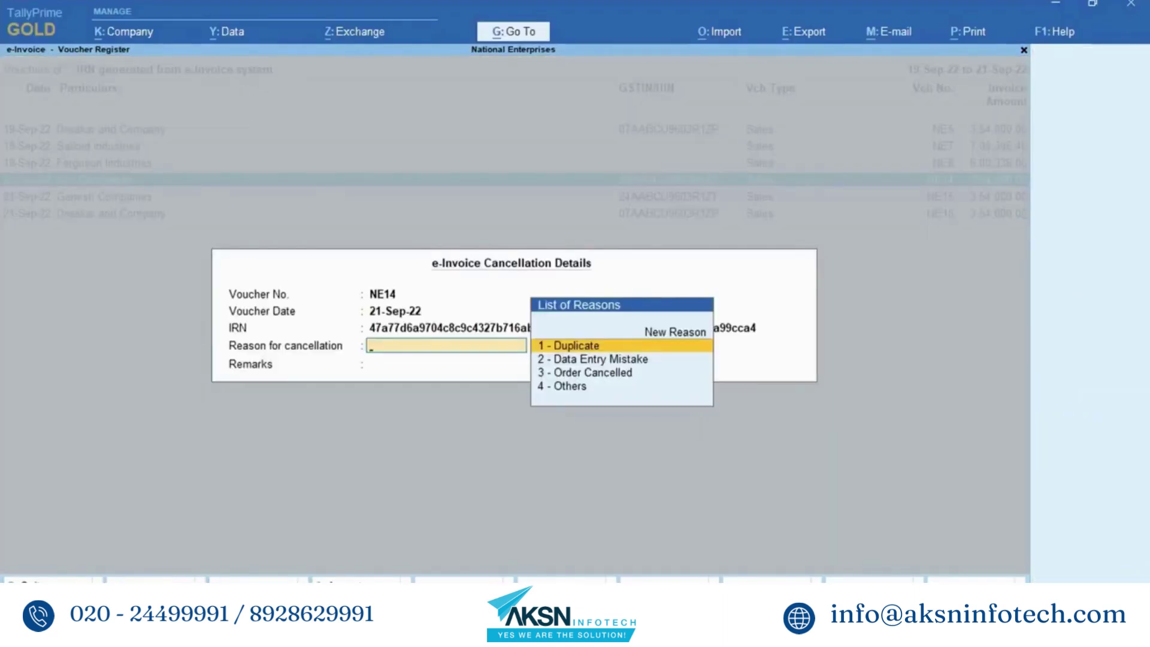
key(Down)
key(Down)
key(Return)
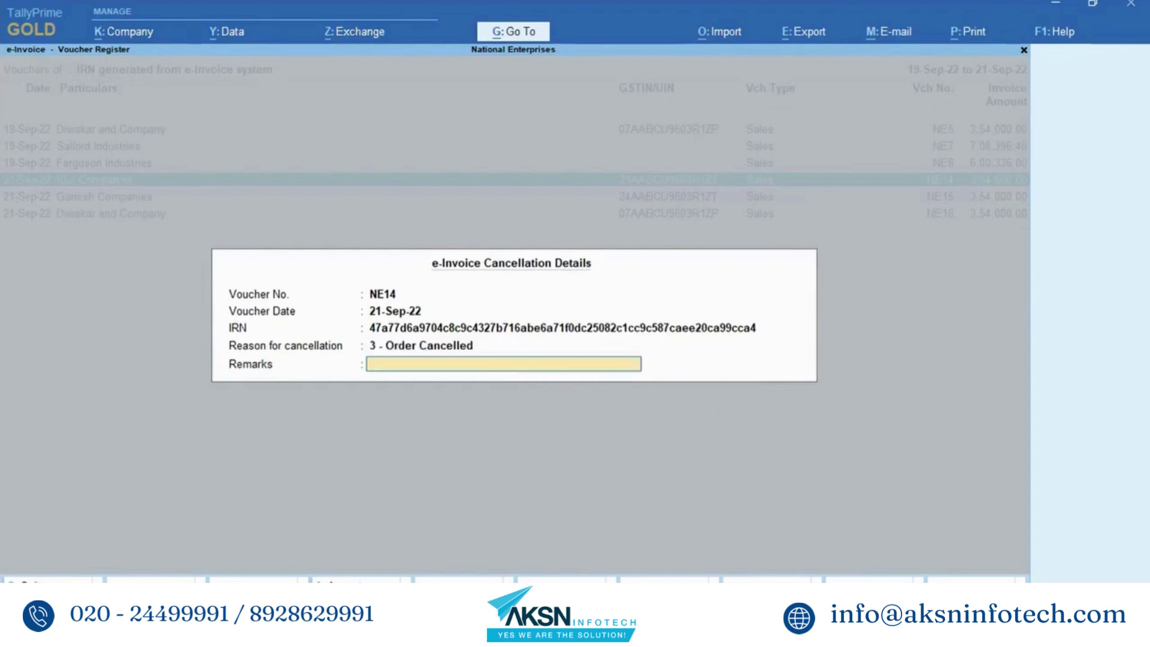
text(Order Cancelled by Buyer)
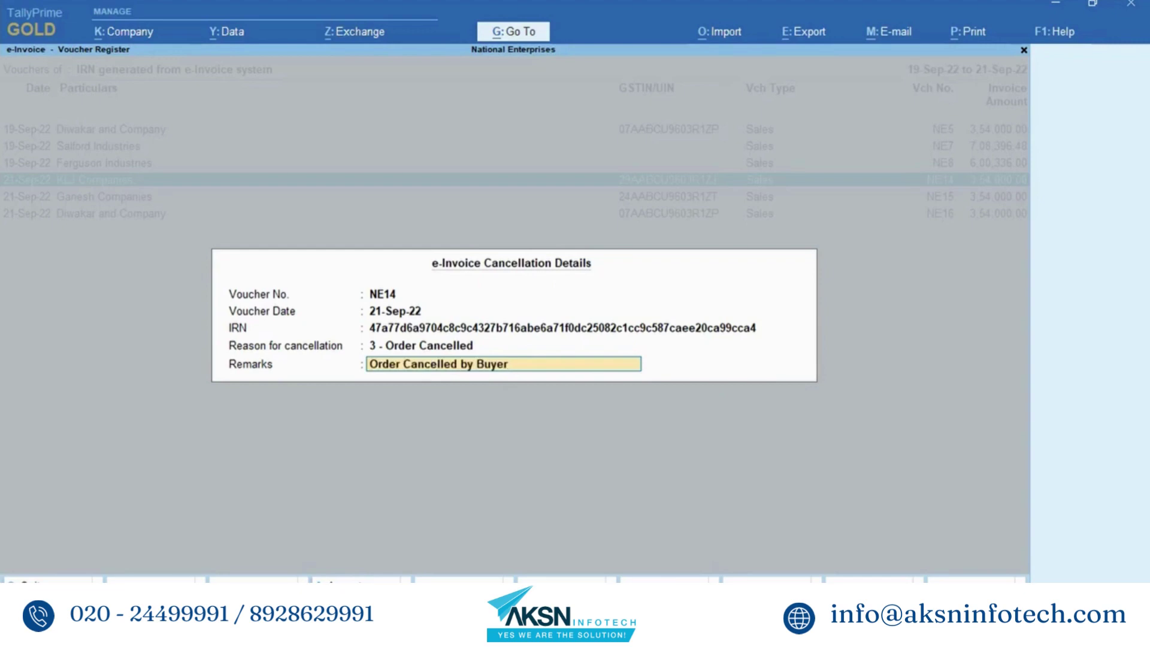
key(Return)
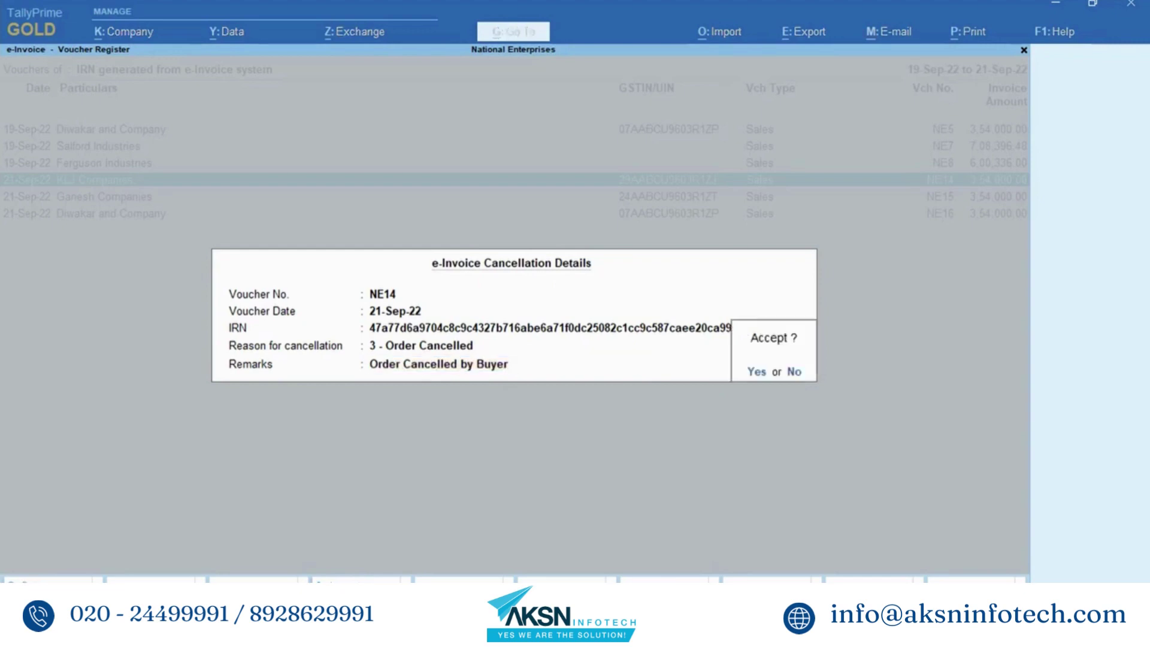
key(y)
key(Escape)
key(Down)
key(Down)
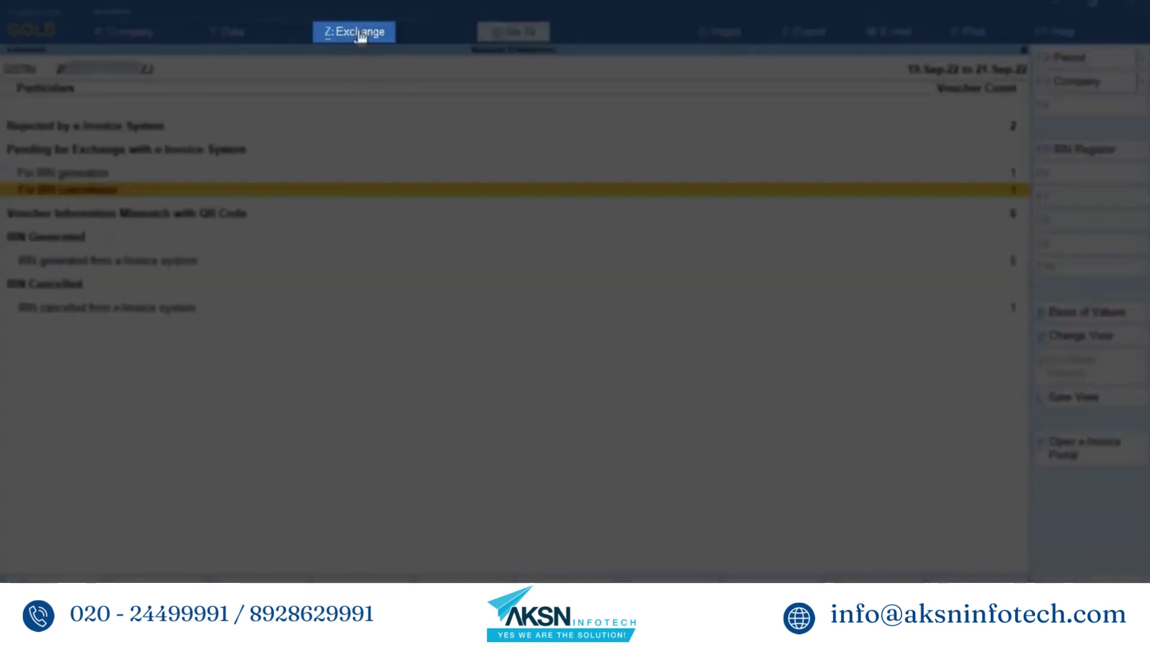
Step: Open Send for e-Invoicing from Exchange and decline sending both pending vouchers together
click(358, 32)
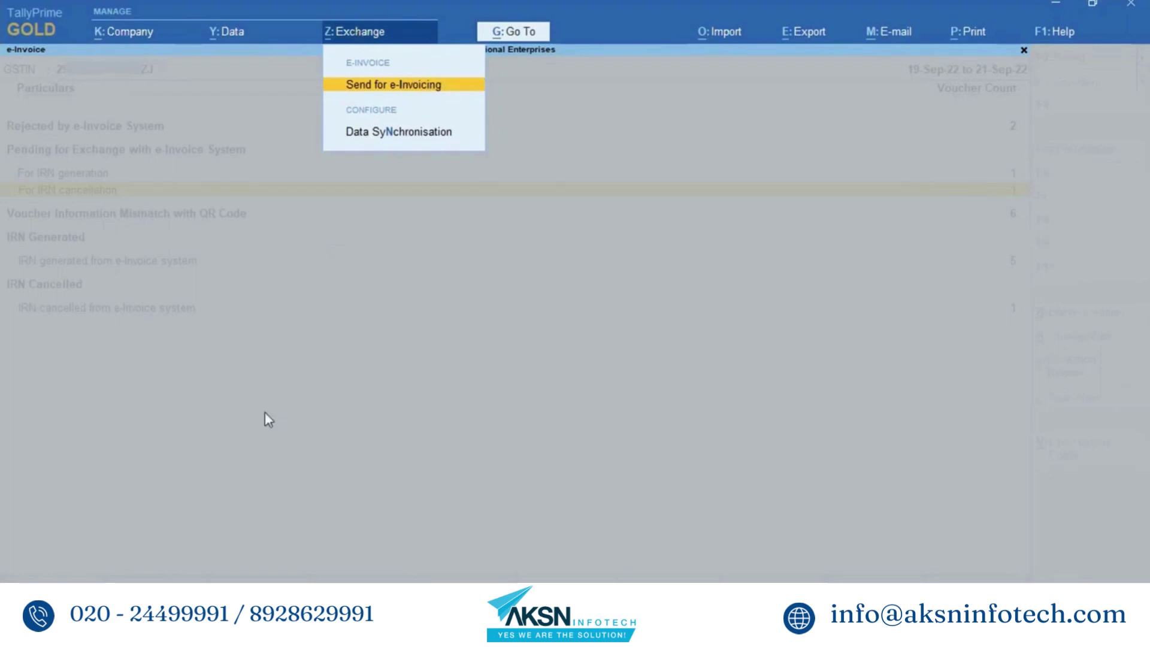
key(Return)
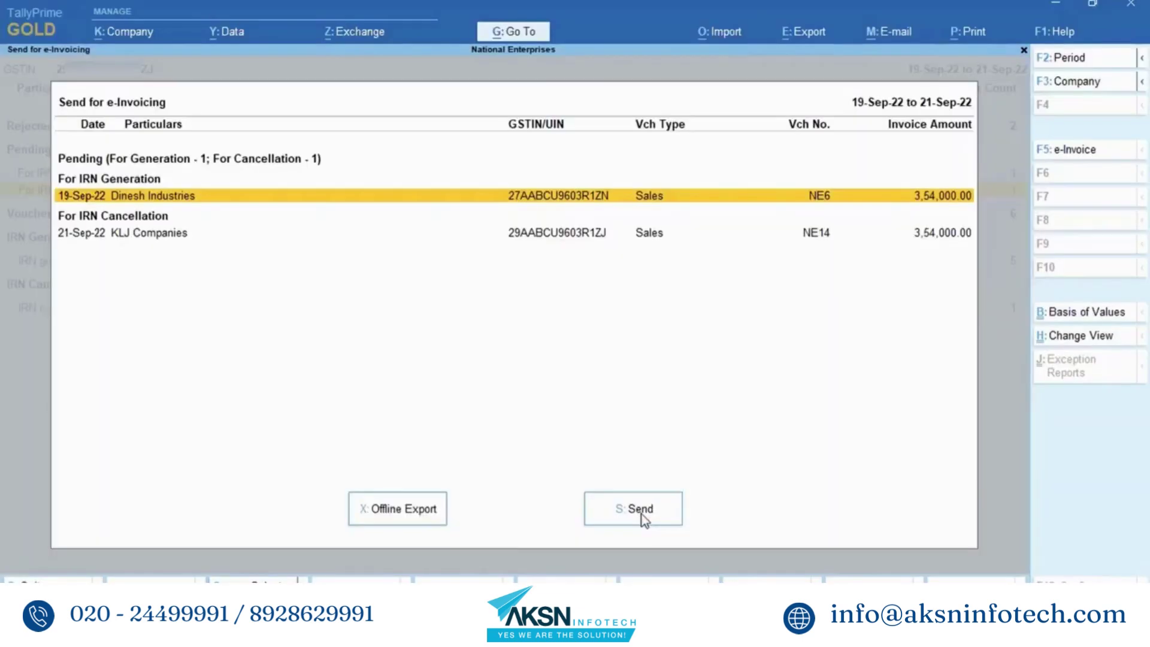
click(639, 515)
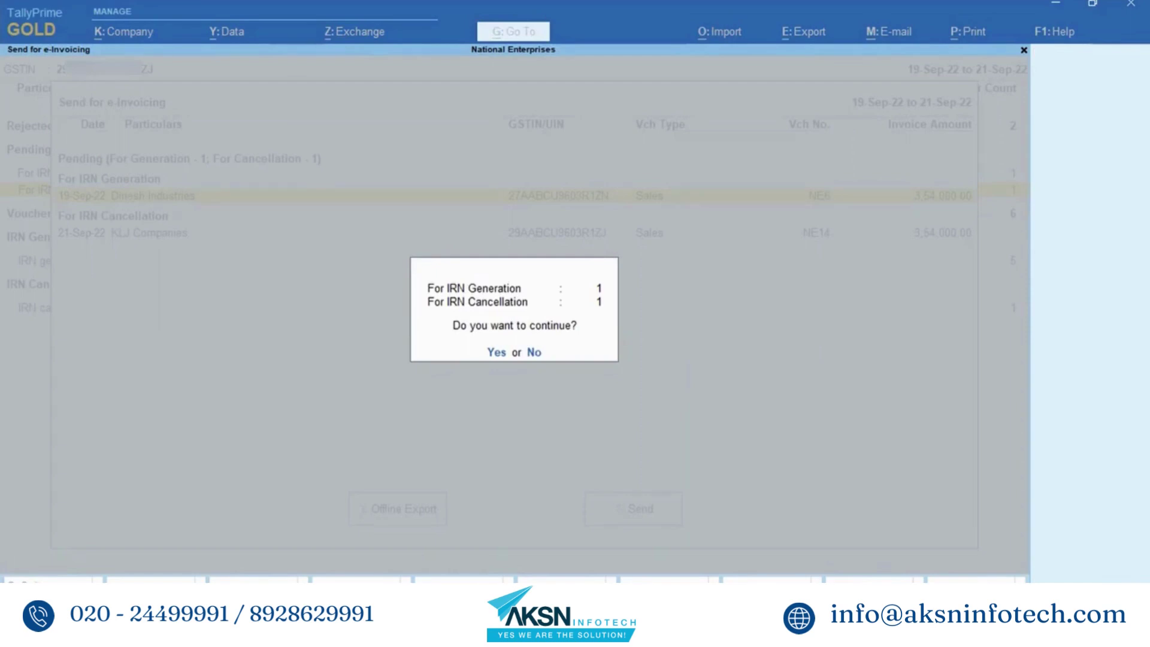
key(Escape)
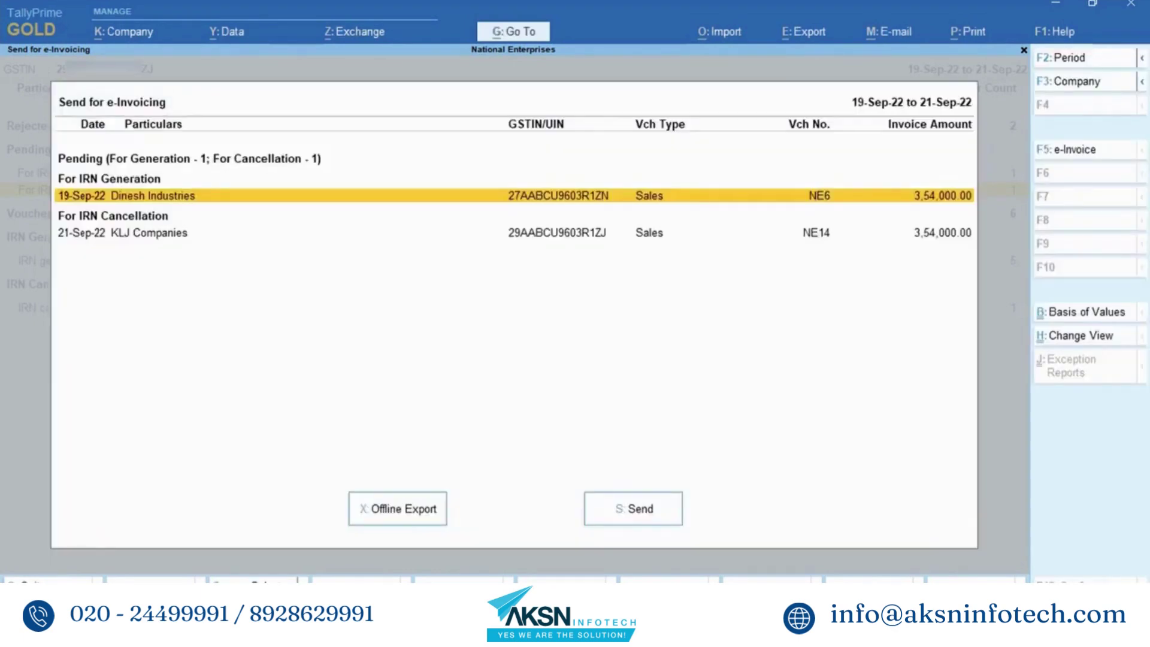
Step: Send only the KLJ Companies NE14 cancellation, logging in to the e-Invoice system with the account password
key(Down)
key(space)
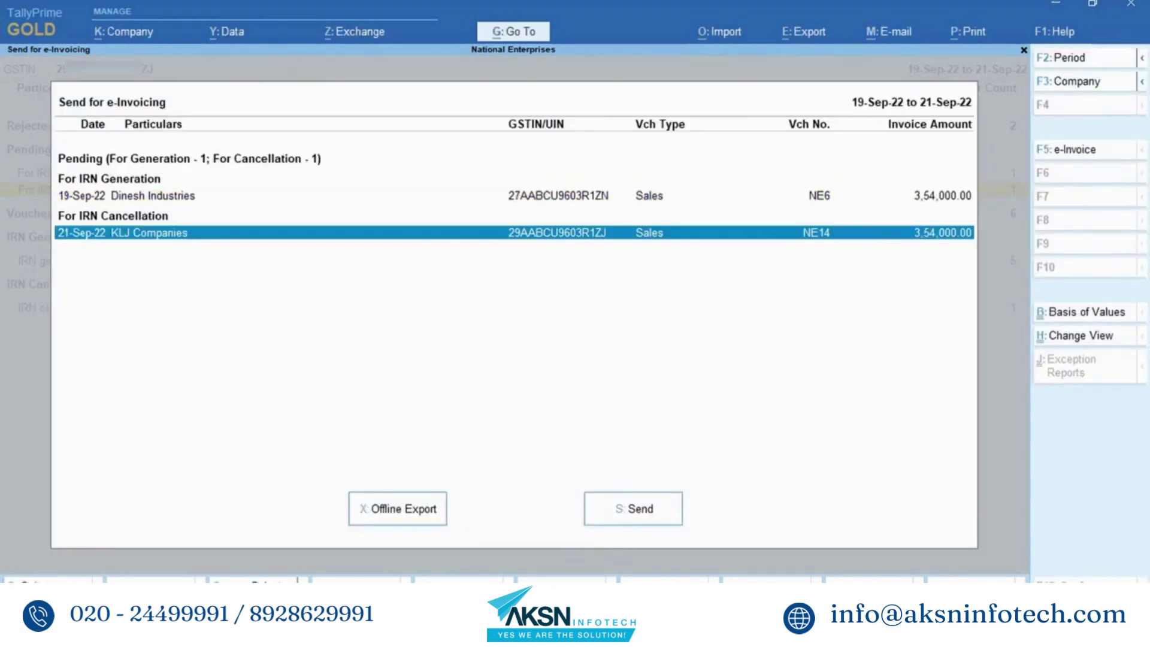
click(642, 522)
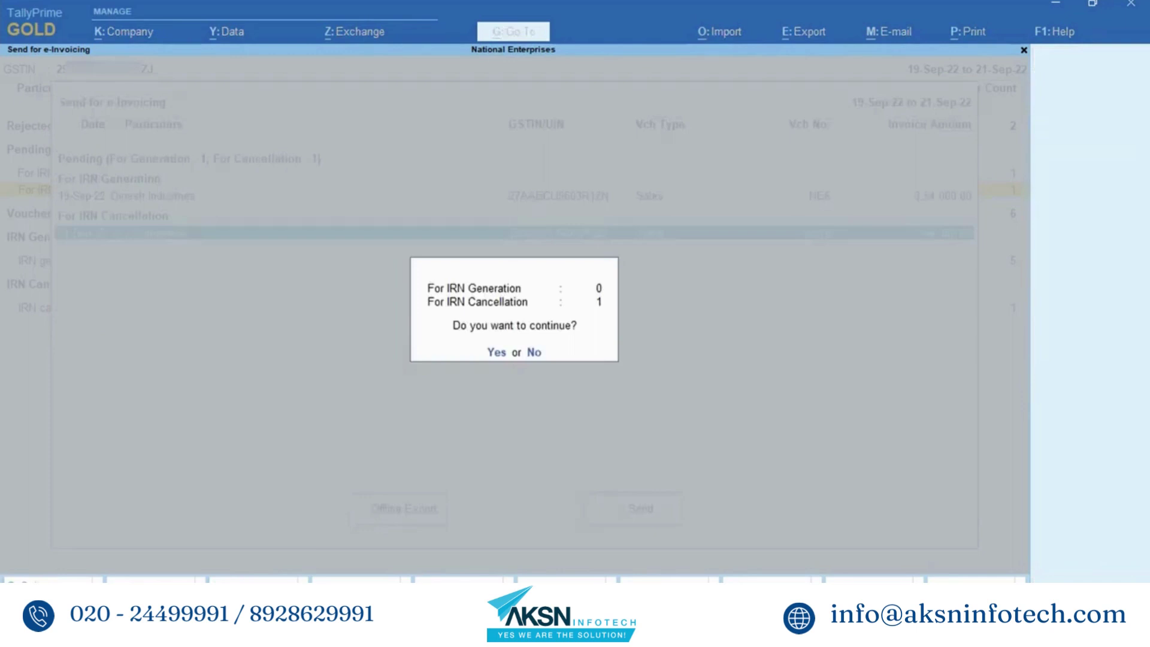
key(Return)
key(Return)
text(*****)
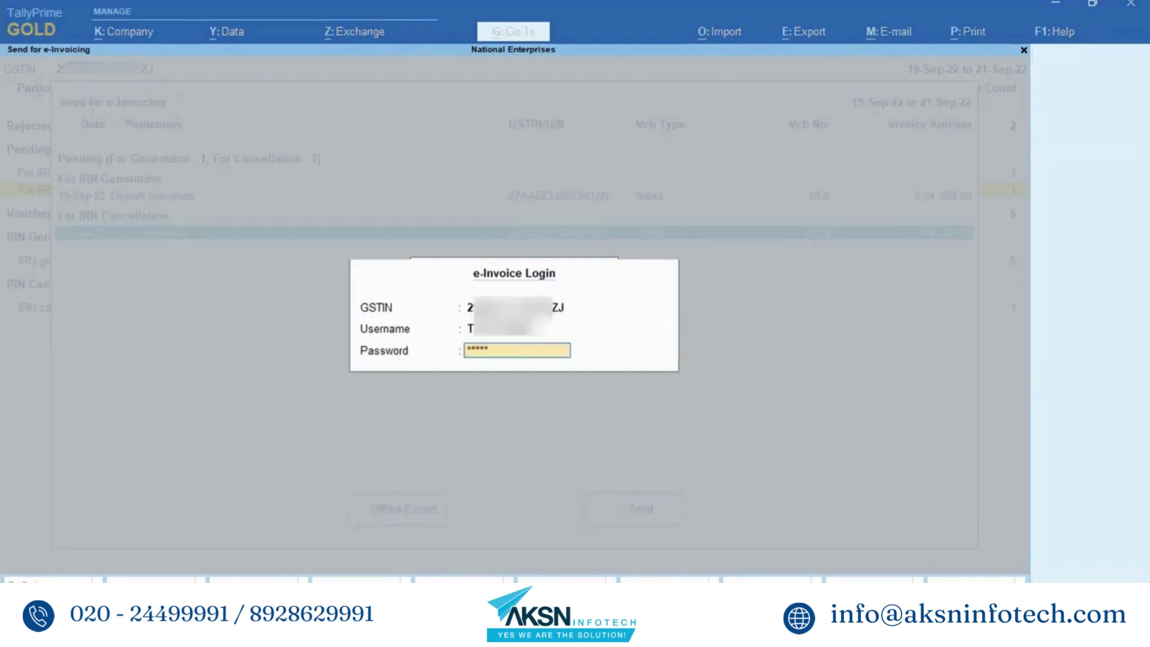
text(*****)
key(Return)
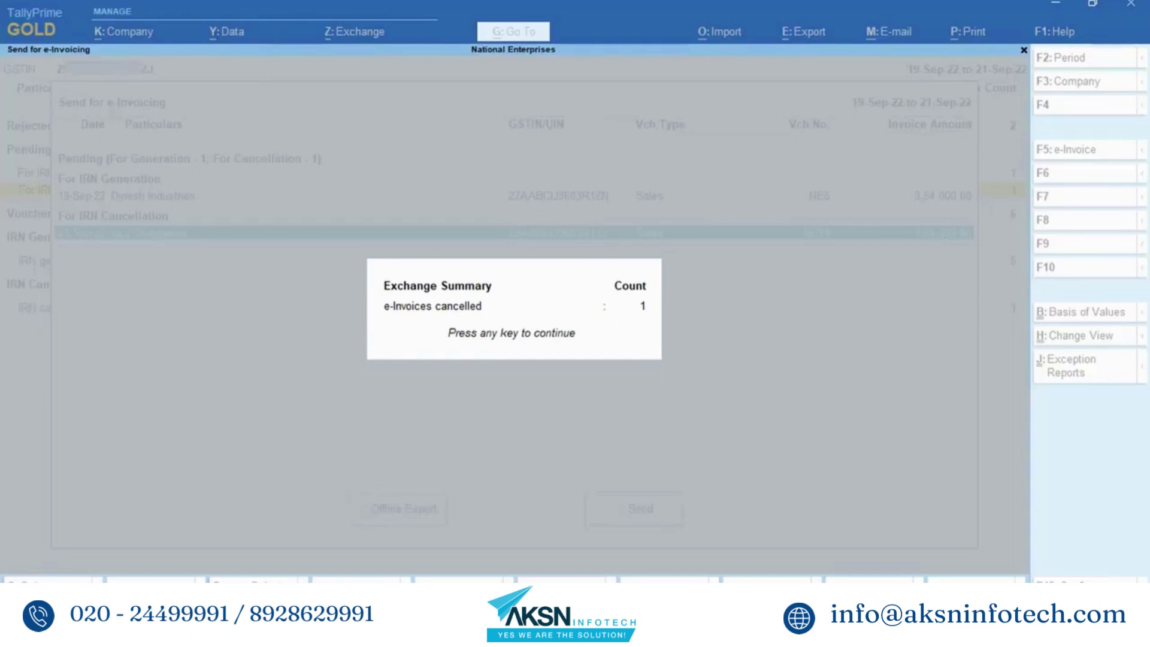
key(Return)
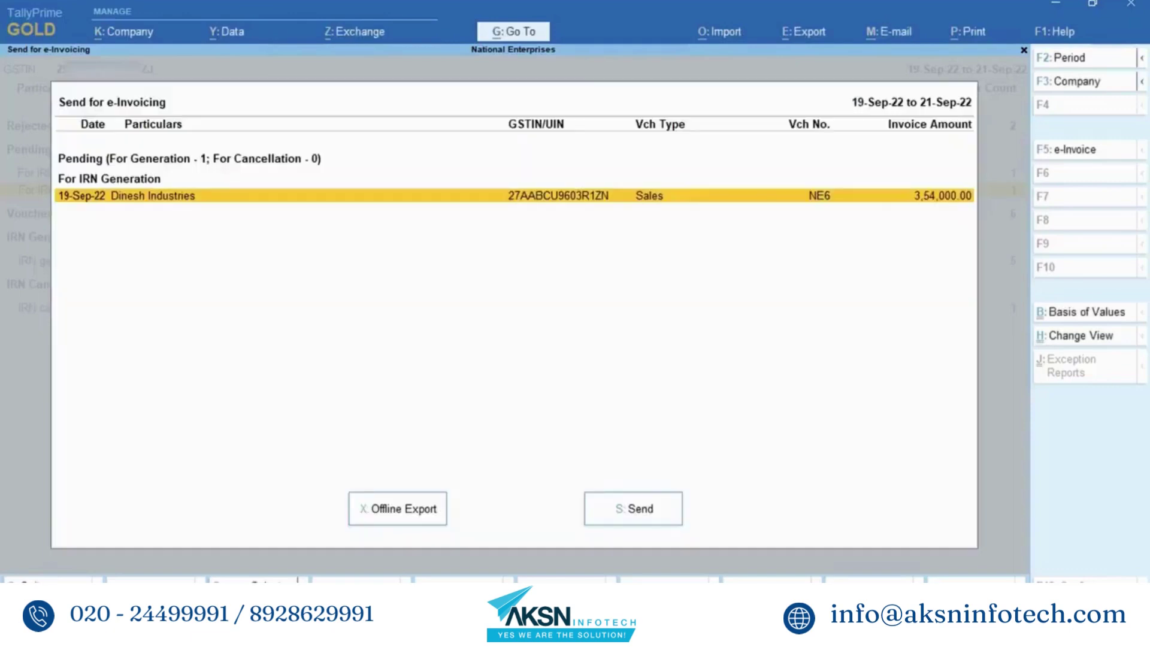
Step: Open KLJ Companies voucher NE14 from the 'IRN cancelled from e-Invoice system' register
key(Escape)
key(Down)
key(Down)
key(Down)
key(Down)
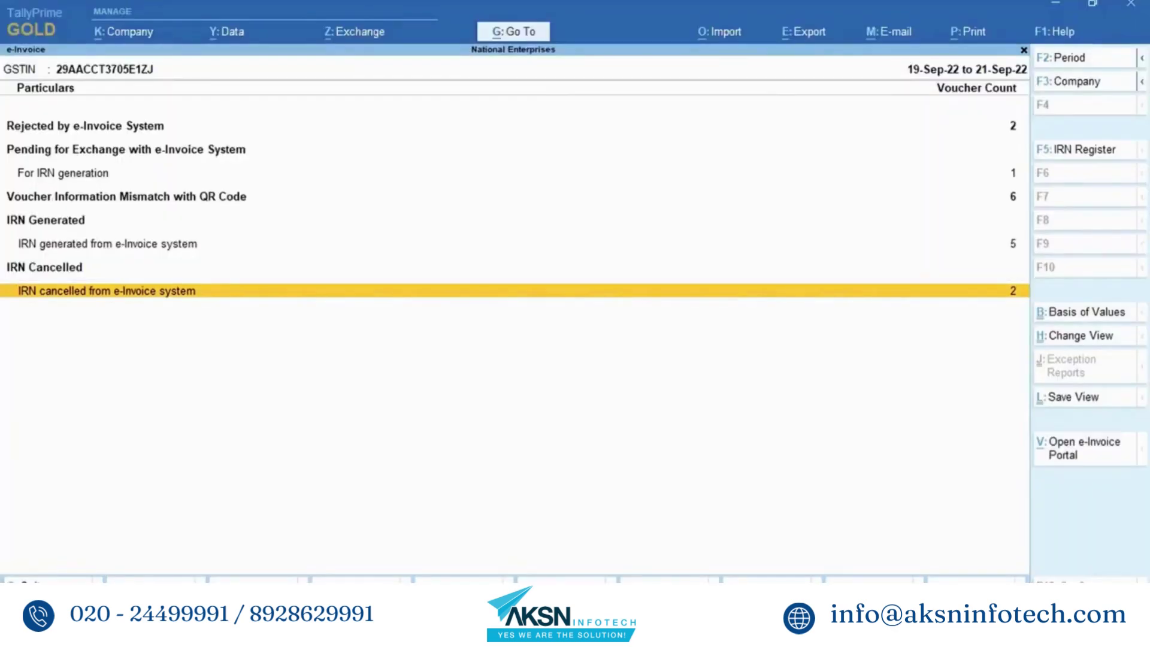
key(Return)
key(Down)
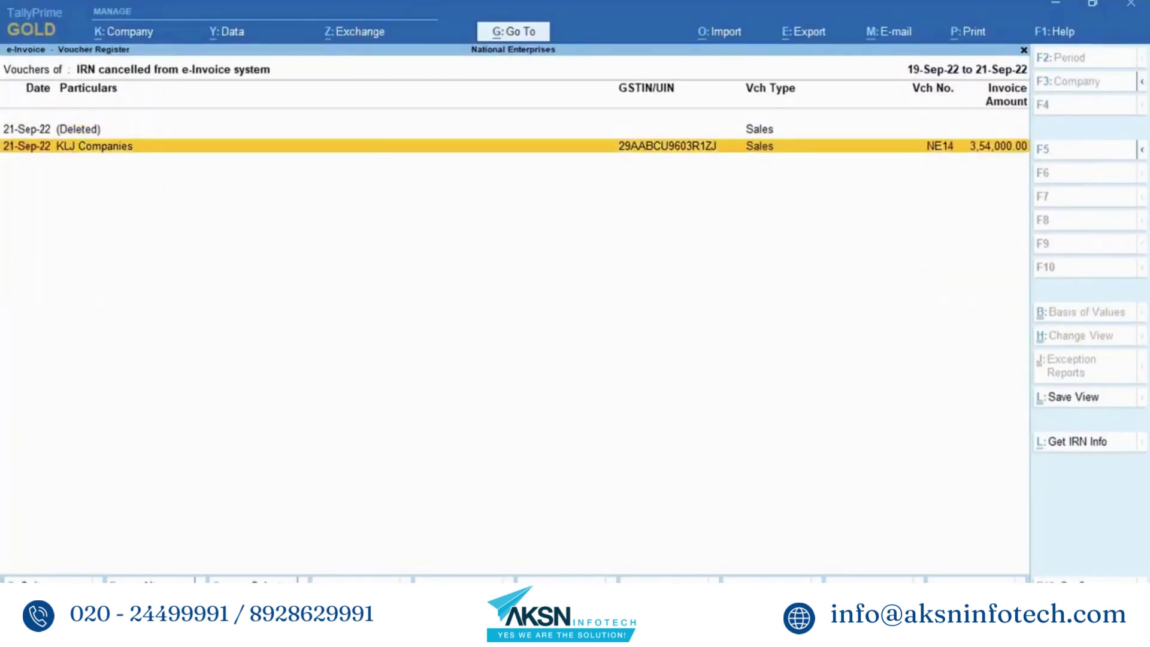
key(space)
key(Return)
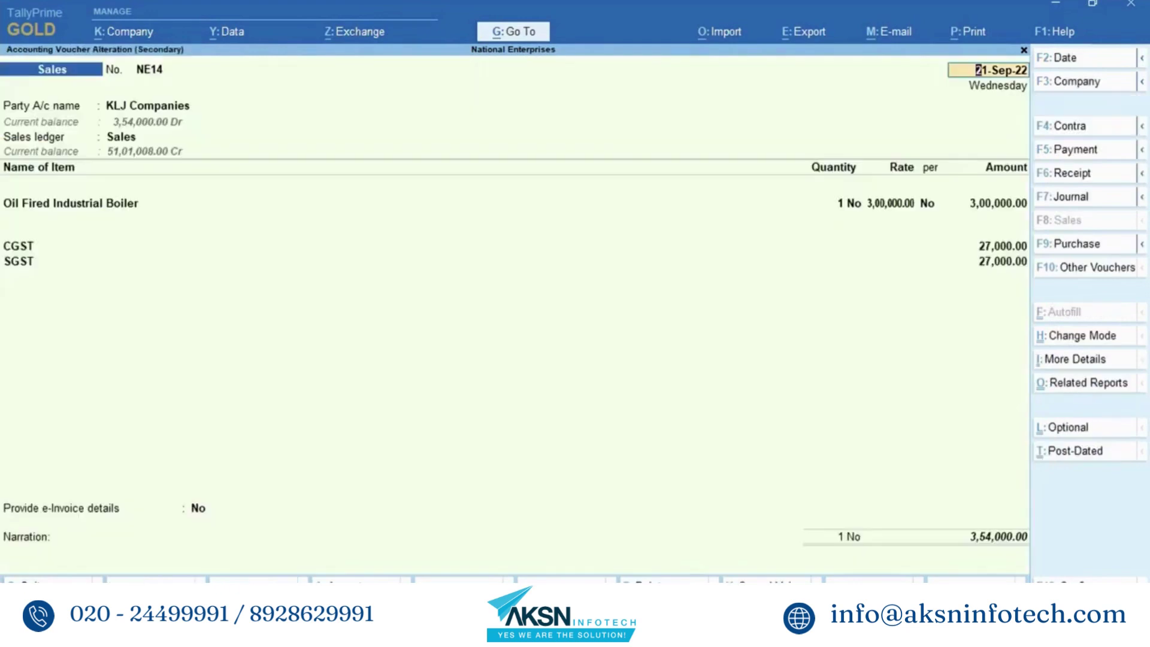
Step: Preview NE14's tax invoice with its IRN and acknowledgement details
key(alt+p)
key(Left)
key(Return)
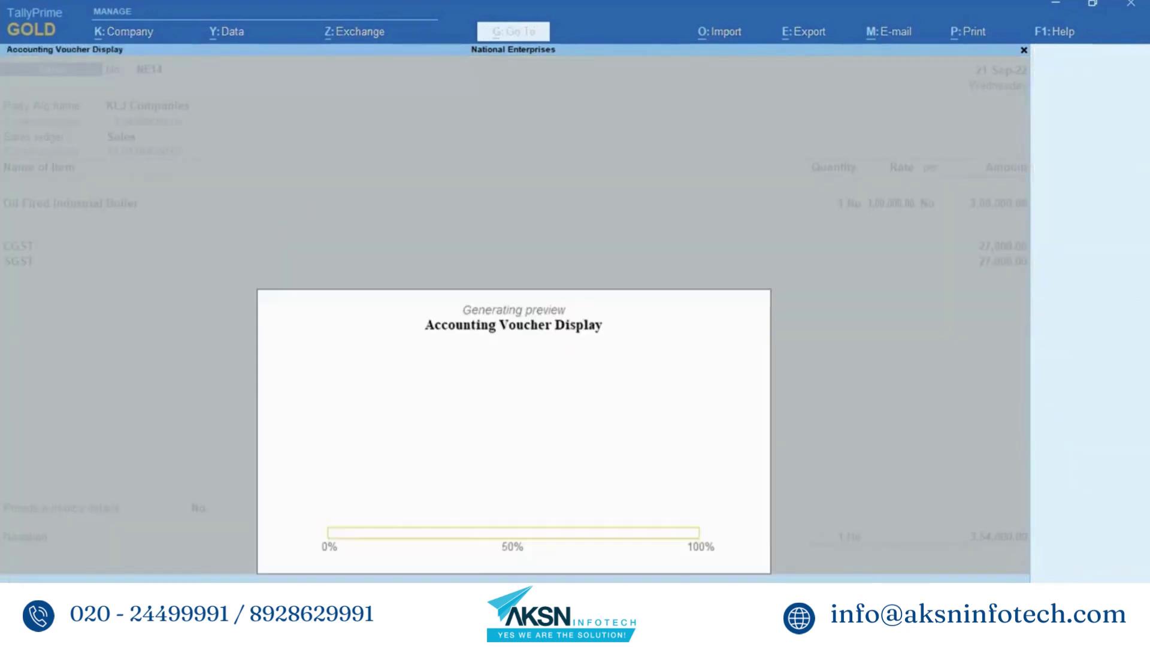
key(Return)
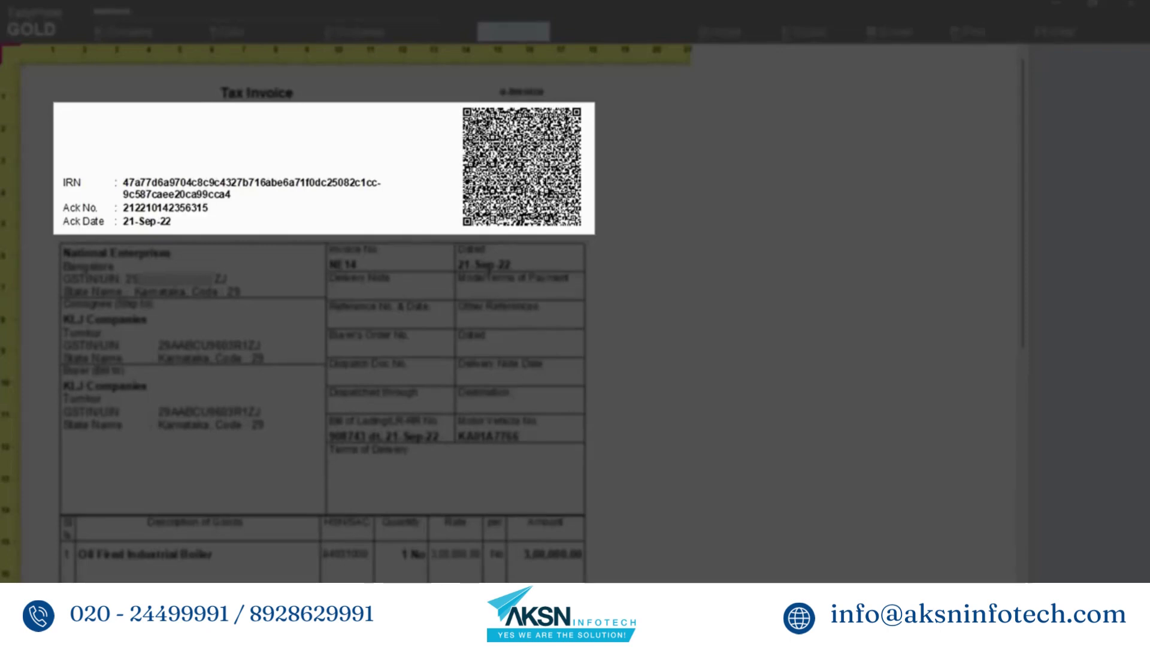
key(Escape)
key(Escape)
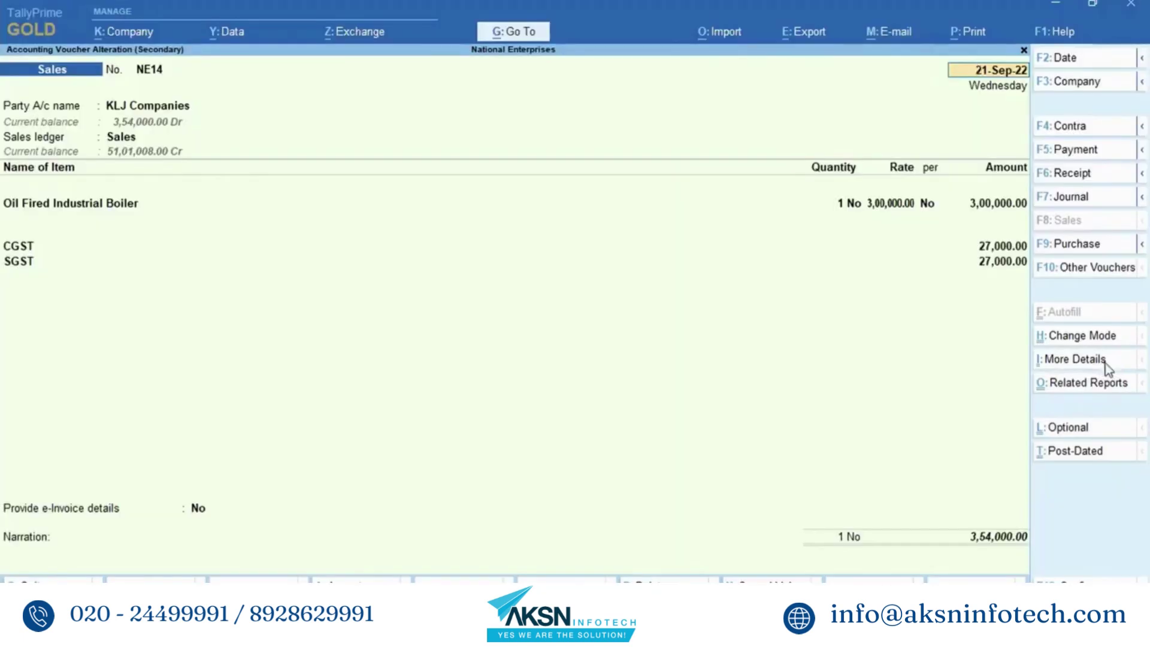
Step: Review NE14's e-Invoice Cancellation Details from the voucher's additional details list
click(1103, 362)
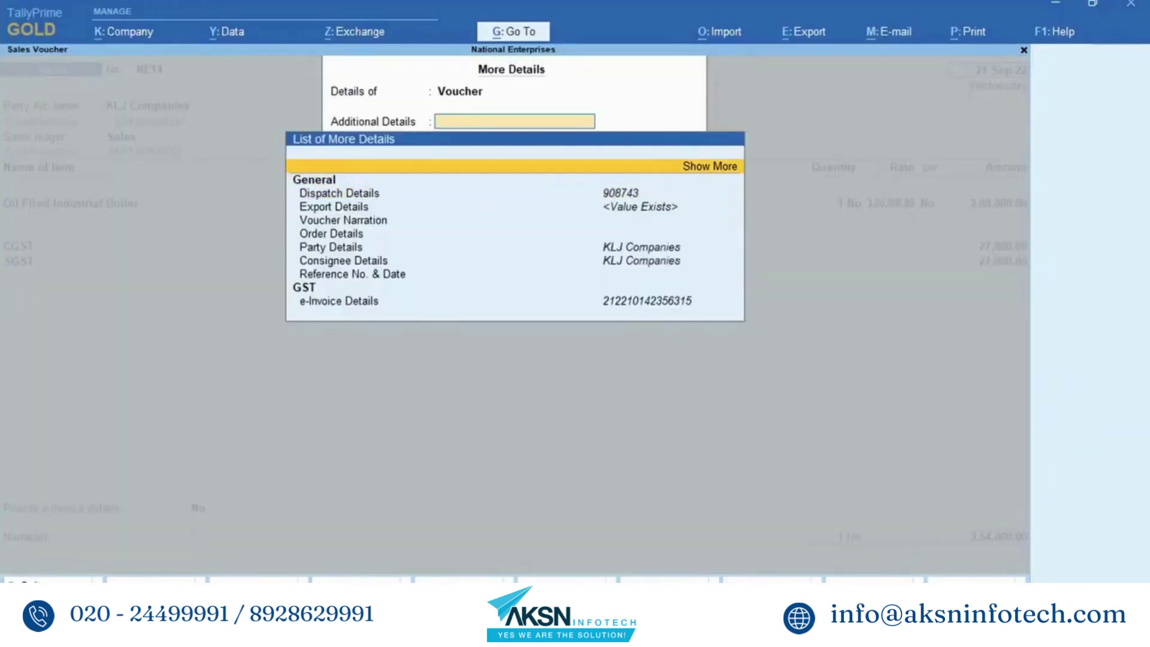
key(Return)
key(Down)
key(Down)
key(Down)
key(Down)
key(Down)
key(Down)
key(Down)
key(Down)
key(Down)
key(Down)
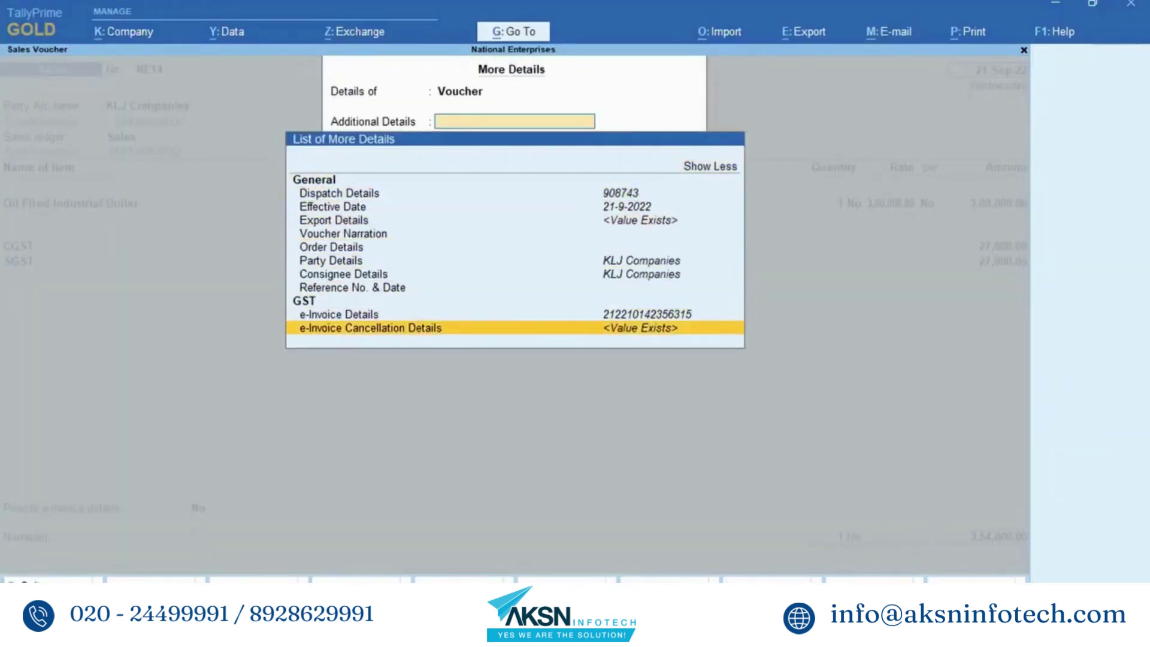
key(Return)
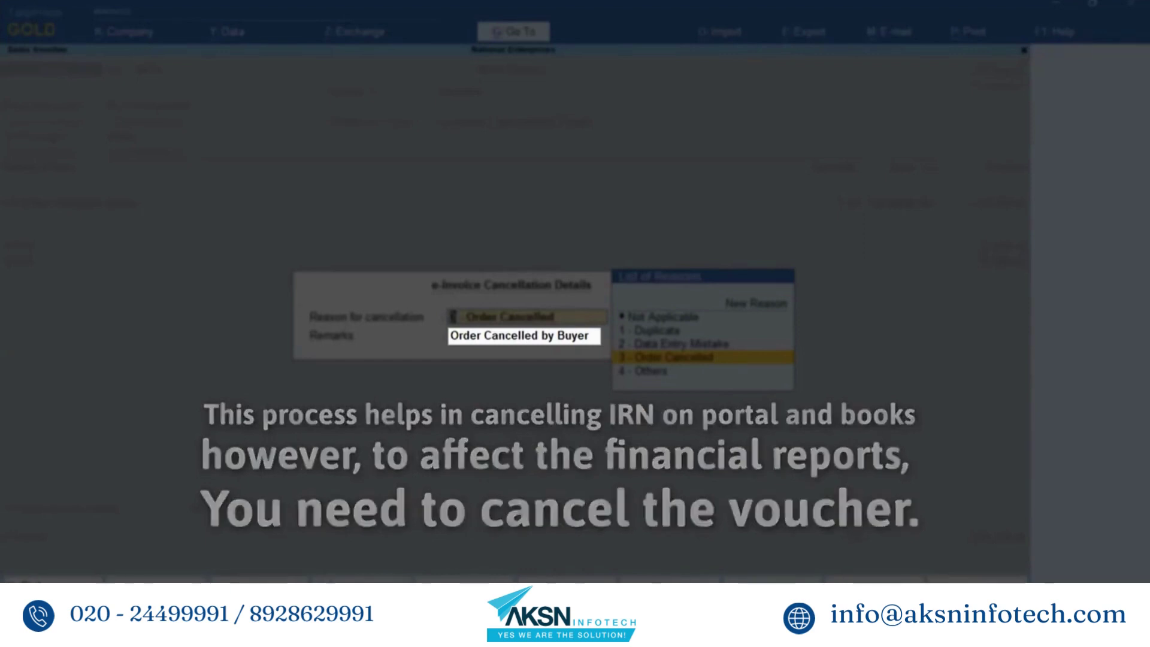
key(Escape)
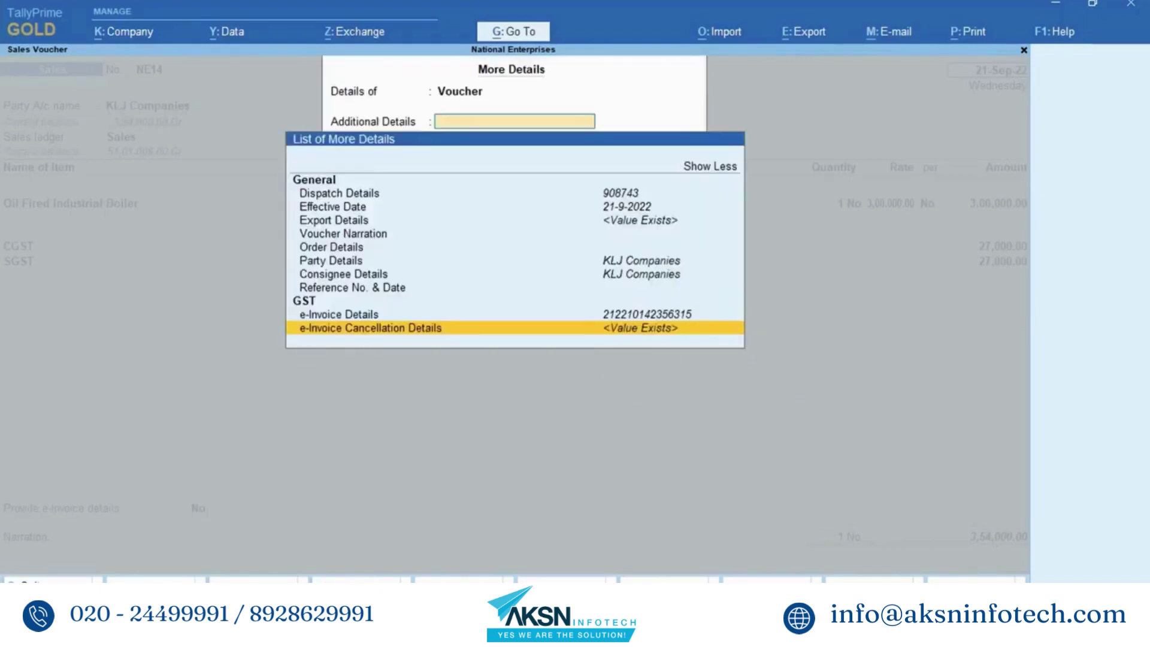
key(Escape)
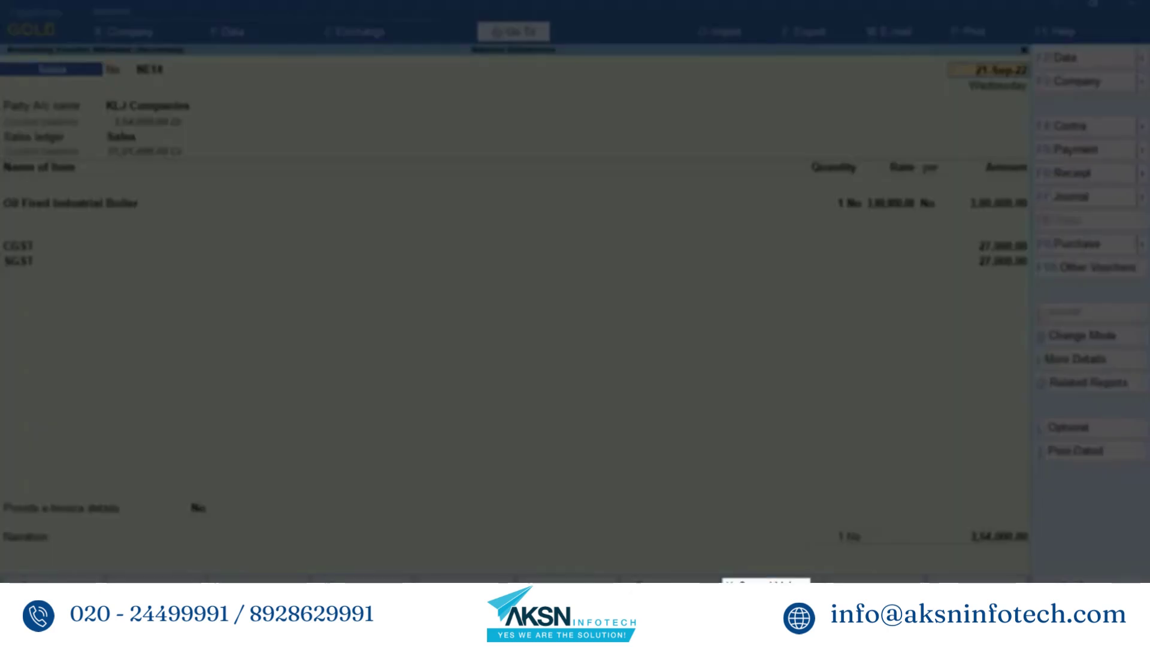
Step: Cancel voucher NE14 with Alt+X, confirming Yes, and return to the e-Invoice report
key(alt)
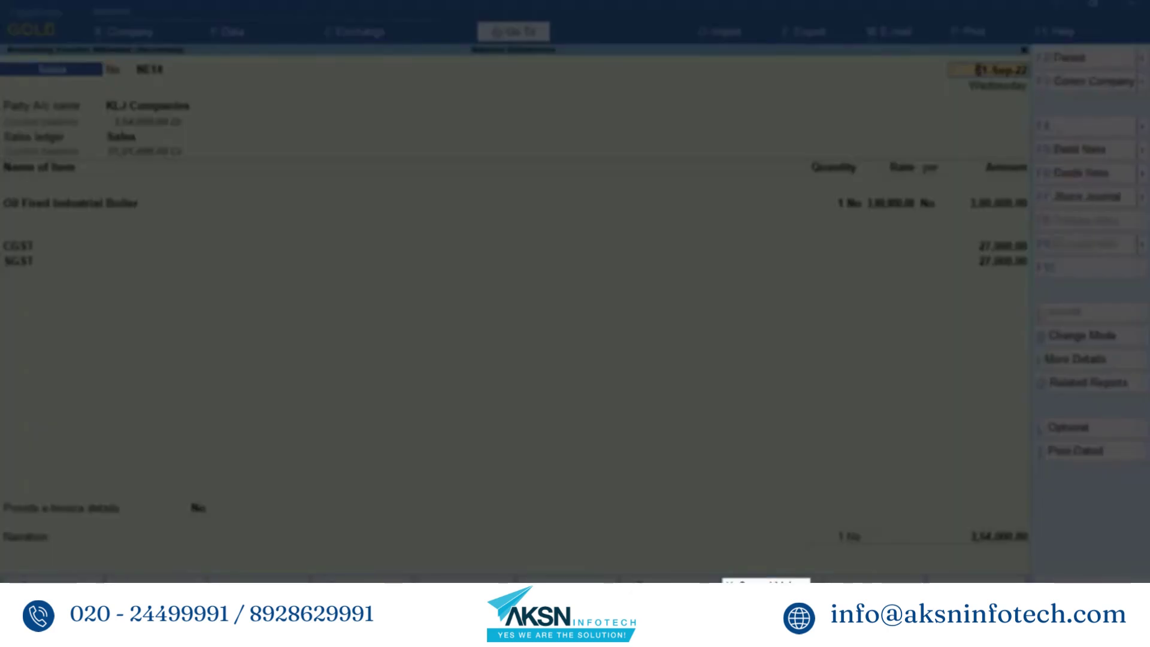
key(alt+x)
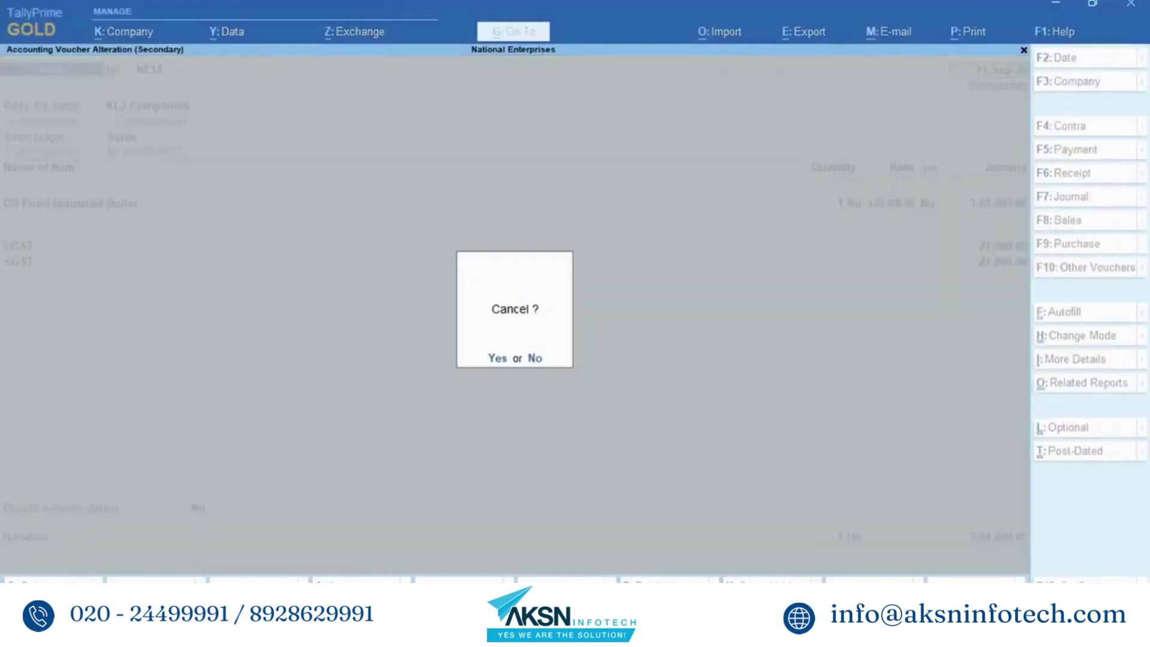
key(y)
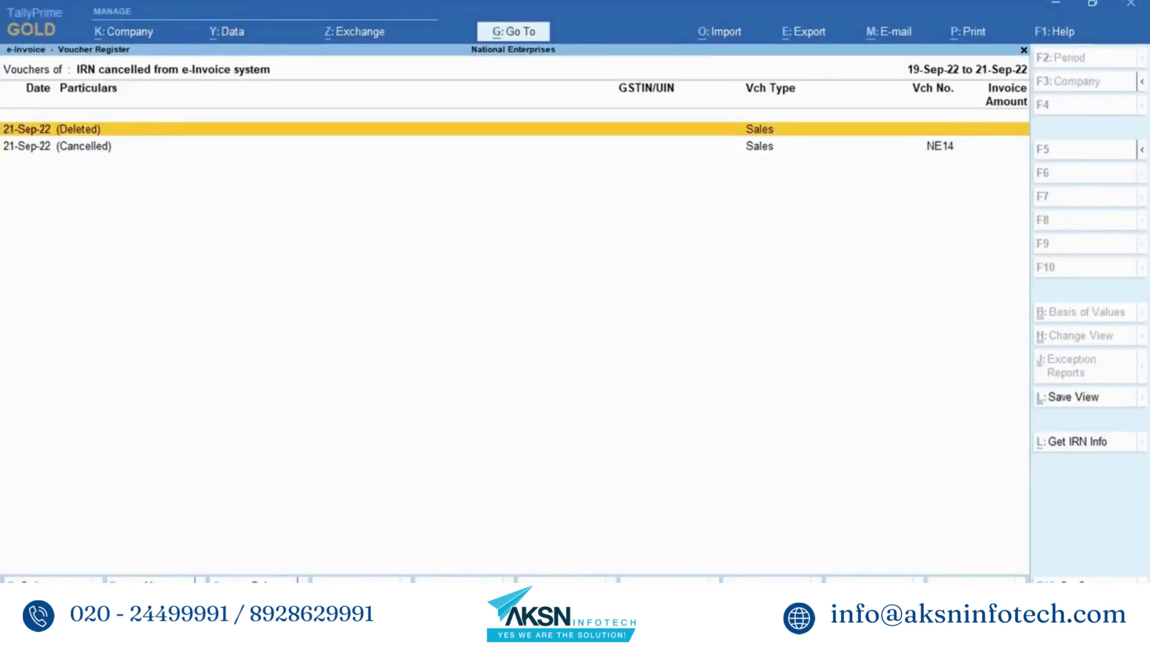
key(Escape)
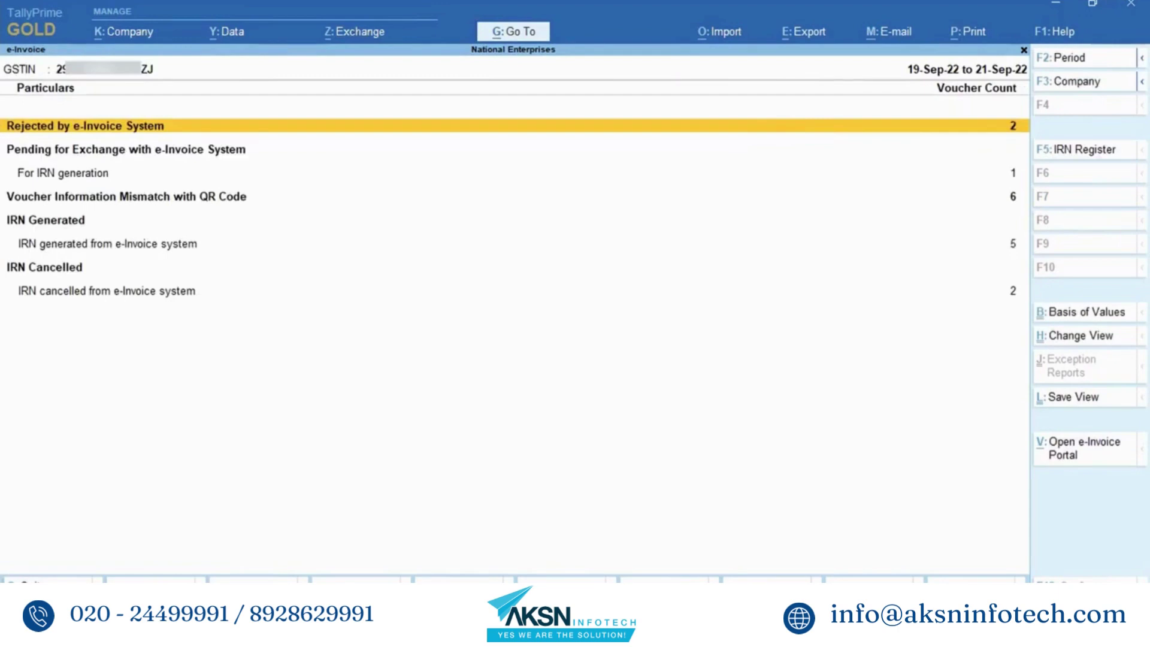
Step: Mark Ganesh Companies voucher NE15's IRN as cancelled with Ctrl+F10 and confirm Yes
key(Down)
key(Down)
key(Down)
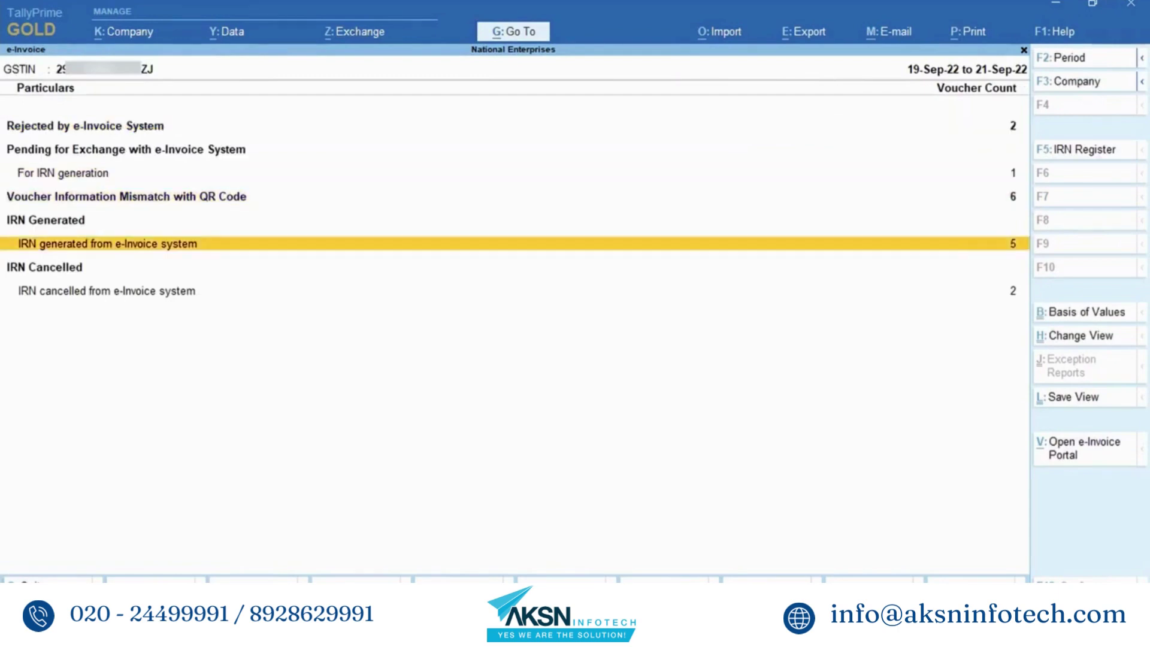
key(Return)
key(Down)
key(Down)
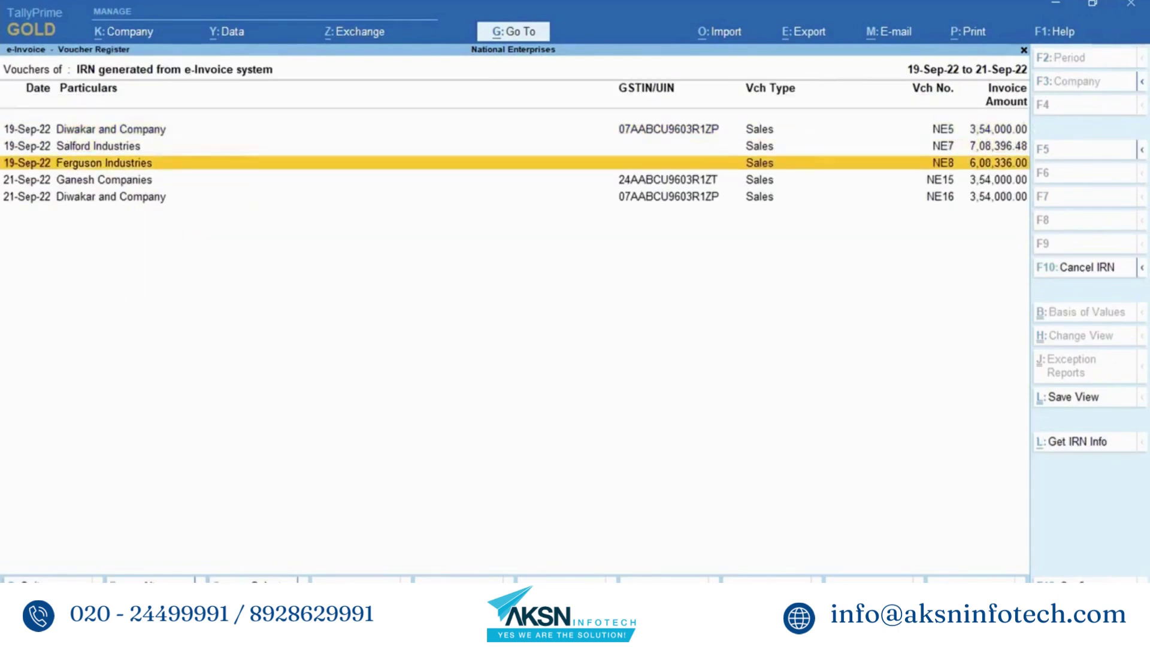
key(Down)
key(space)
key(ctrl)
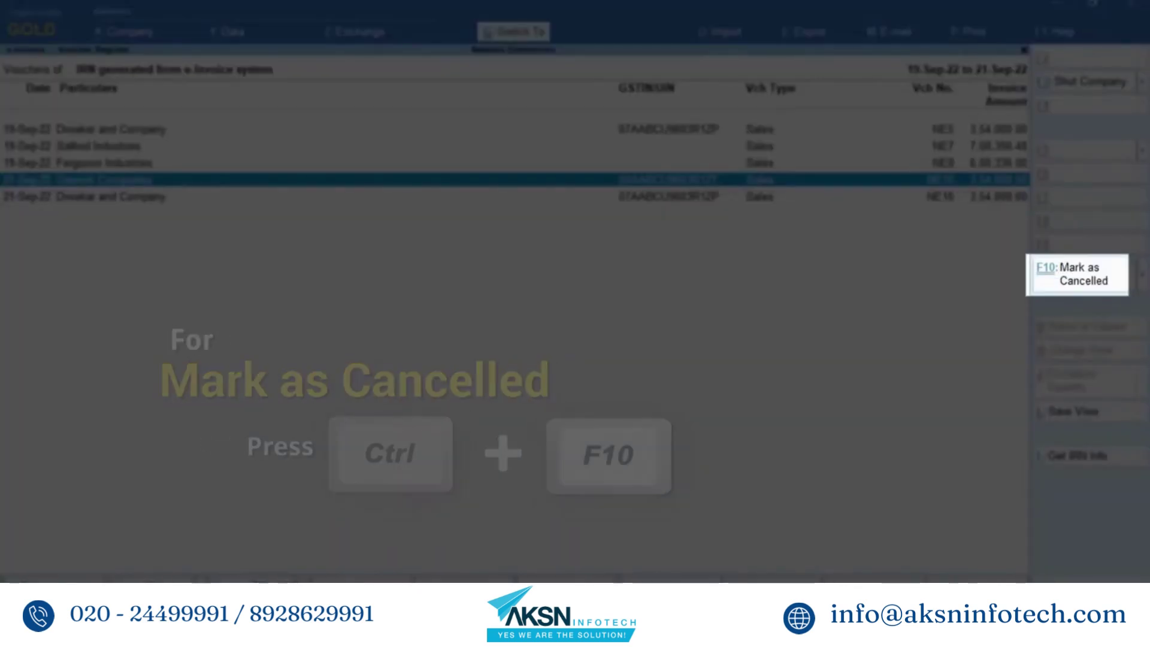
key(ctrl+F10)
key(y)
key(Escape)
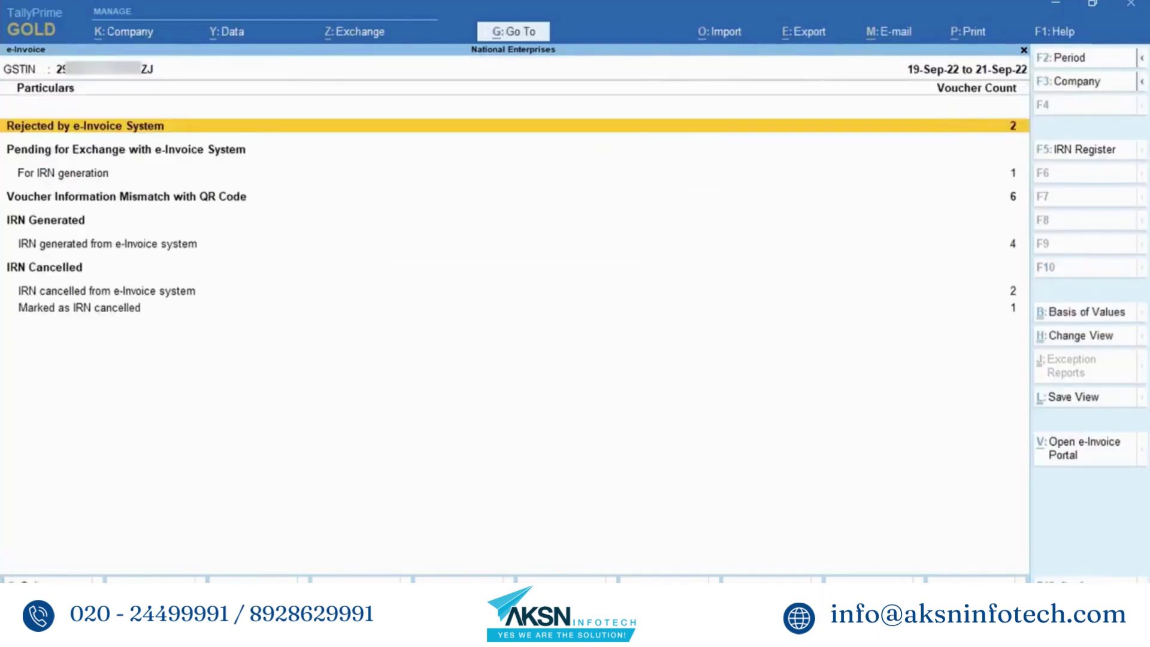
key(Down)
key(Down)
key(Down)
key(Down)
key(Down)
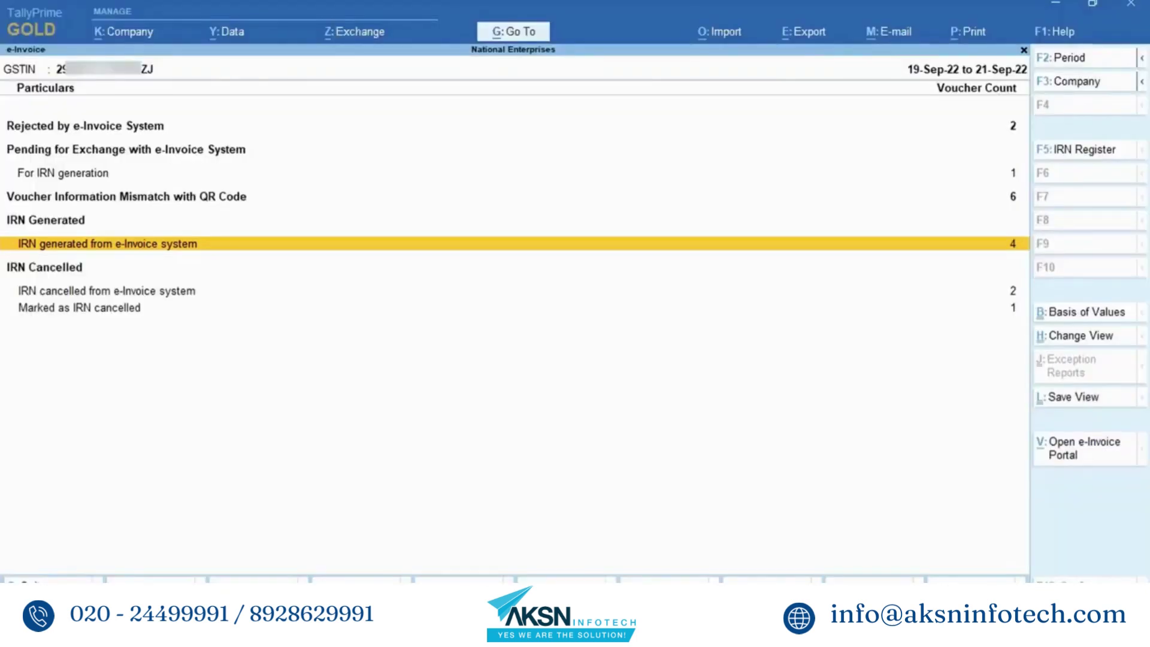
Step: Queue Diwakar and Company voucher NE16 for IRN cancellation: Data Entry Mistake, 'Item Rate Was Wrong'
key(Return)
key(Down)
key(Down)
key(Down)
key(space)
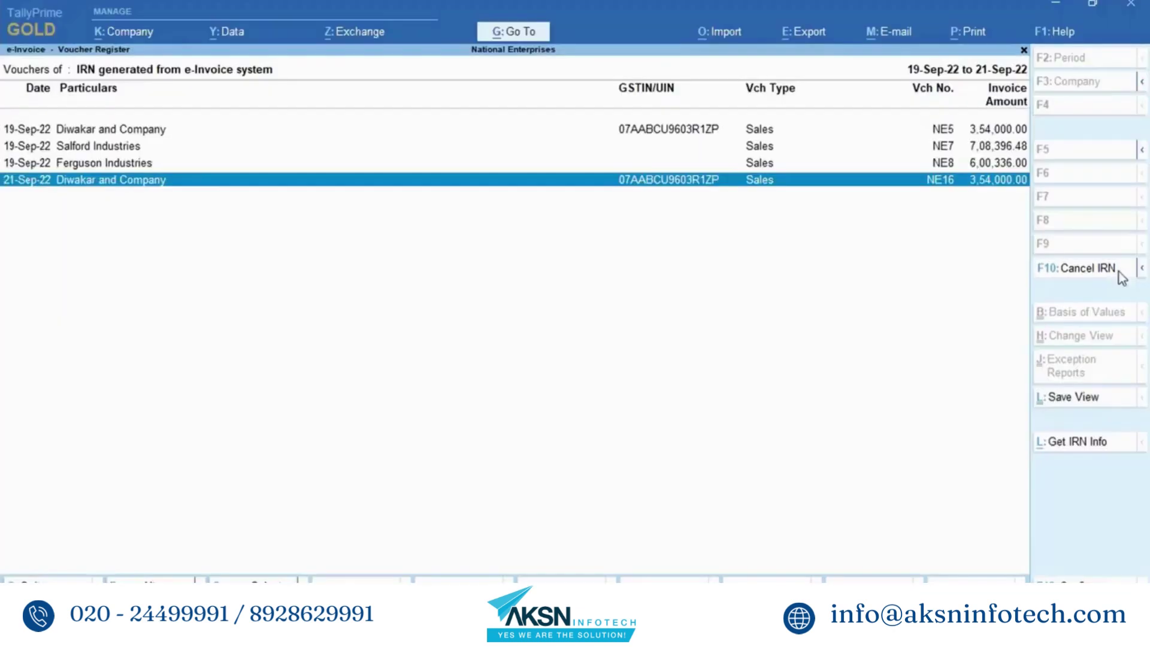
click(1119, 276)
key(Down)
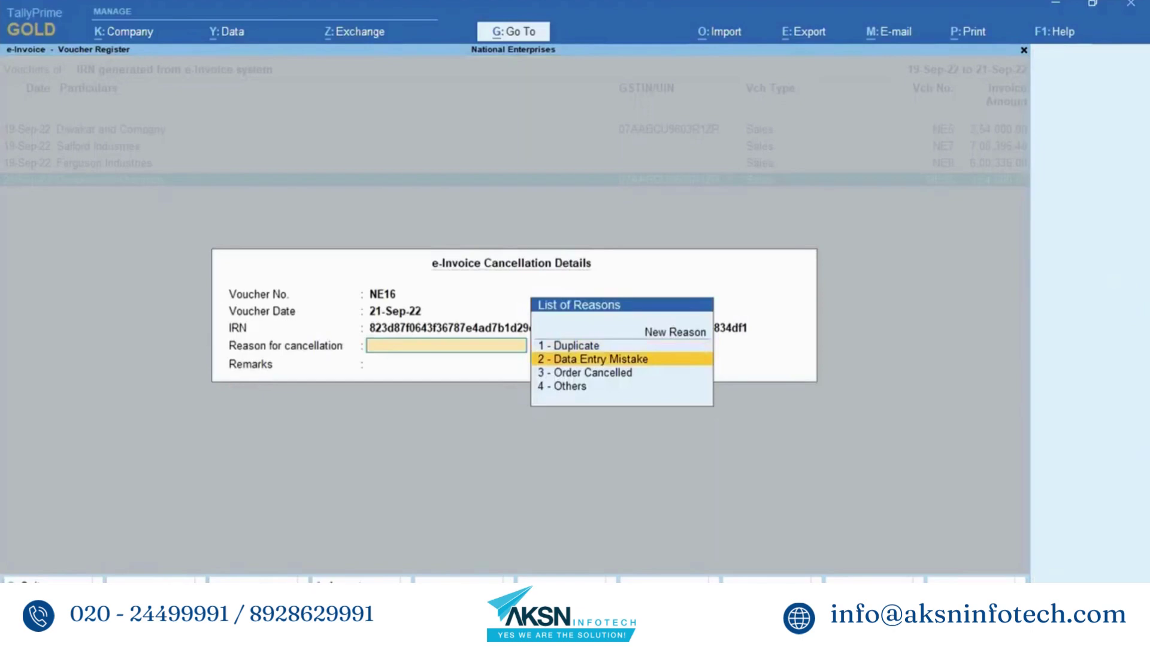
key(Return)
text(Item Rate Was Wrong)
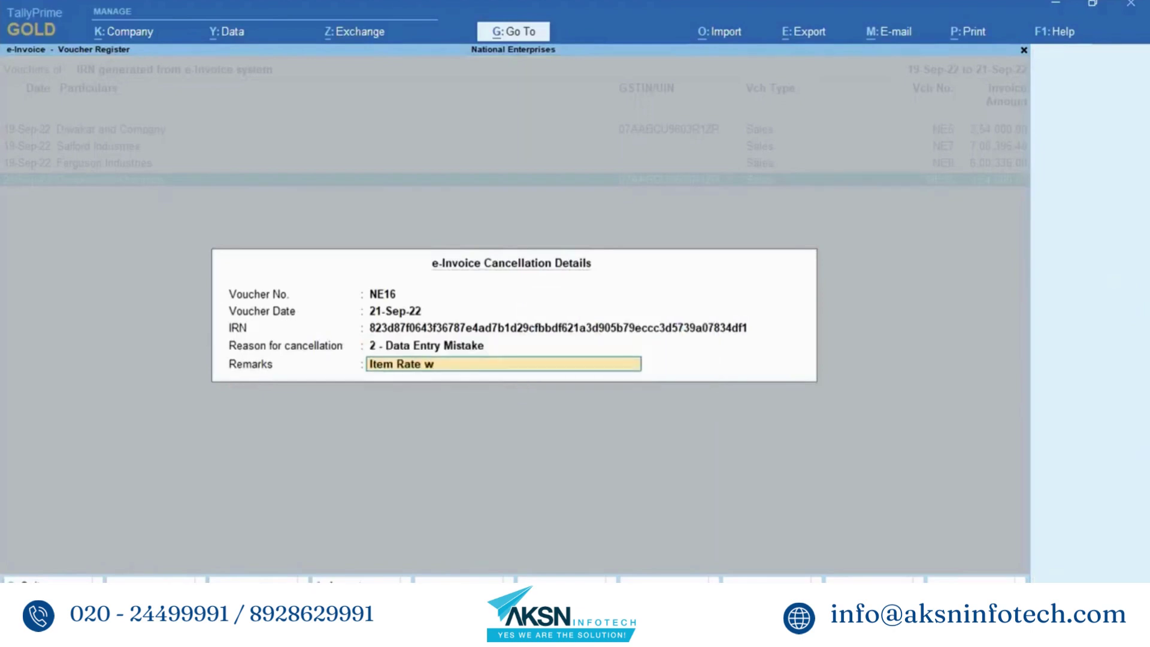
key(Return)
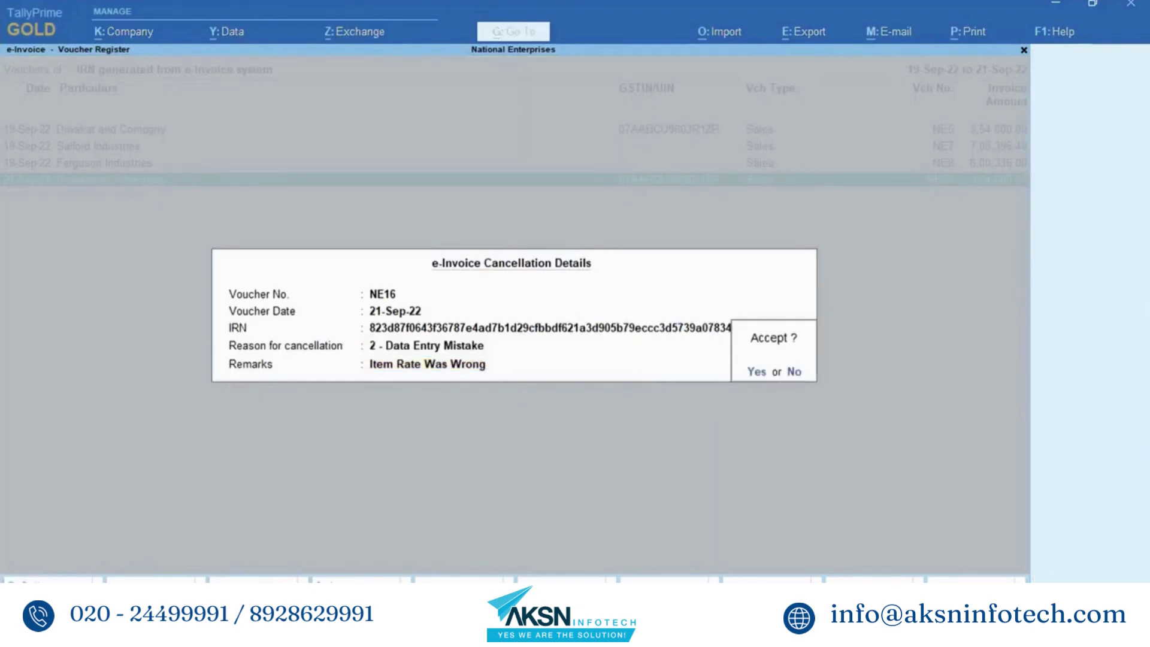
key(y)
key(Escape)
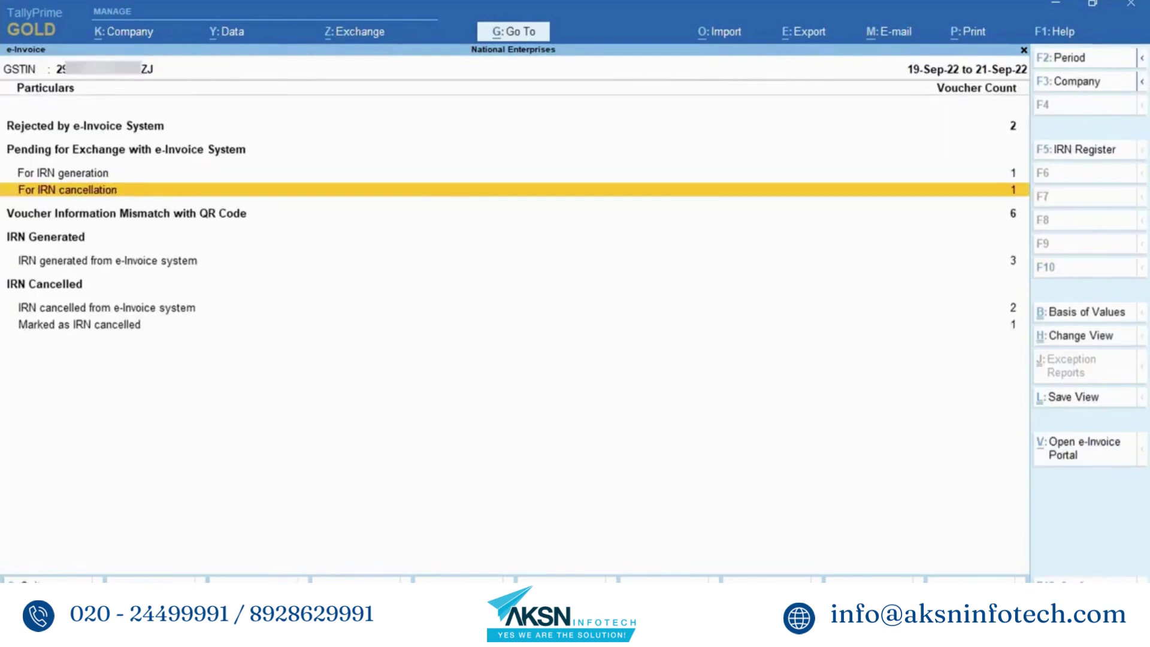
Step: Export the Diwakar and Company NE16 IRN cancellation via X: Offline Export to D:\export
key(alt+z)
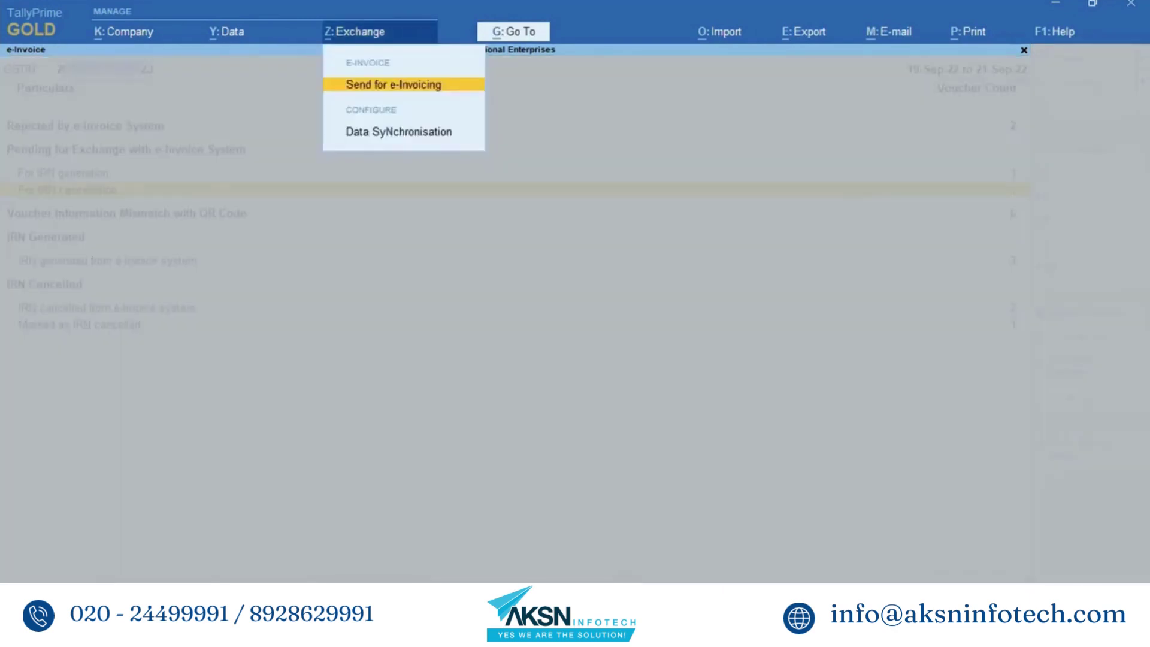
key(Return)
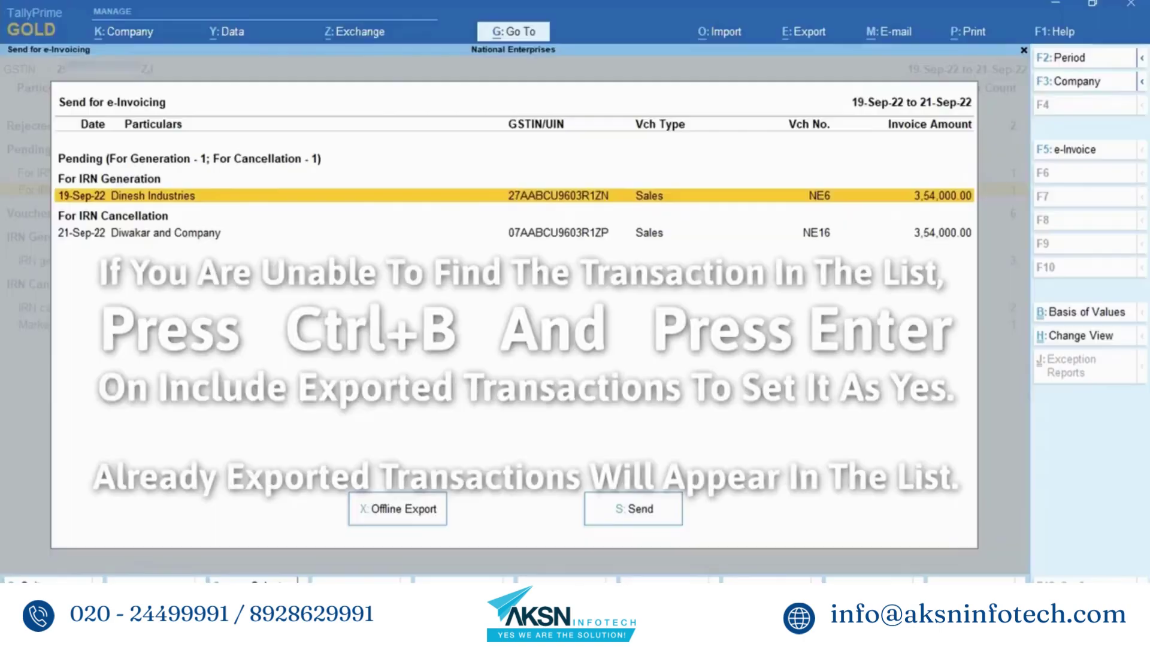
click(138, 232)
key(space)
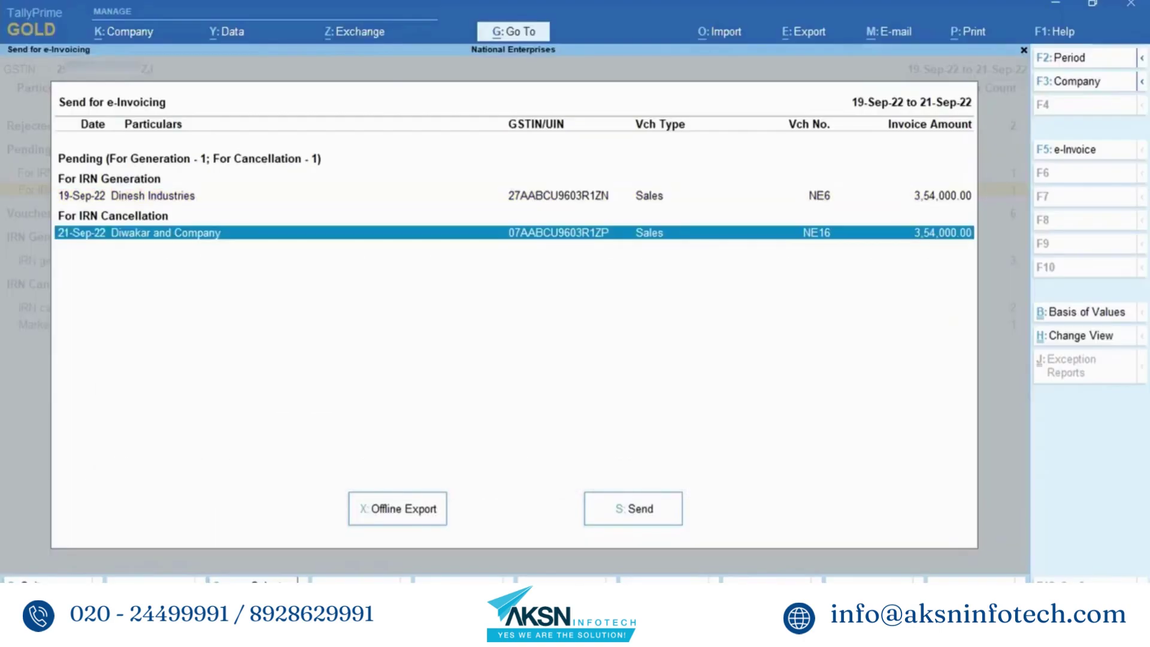
click(403, 512)
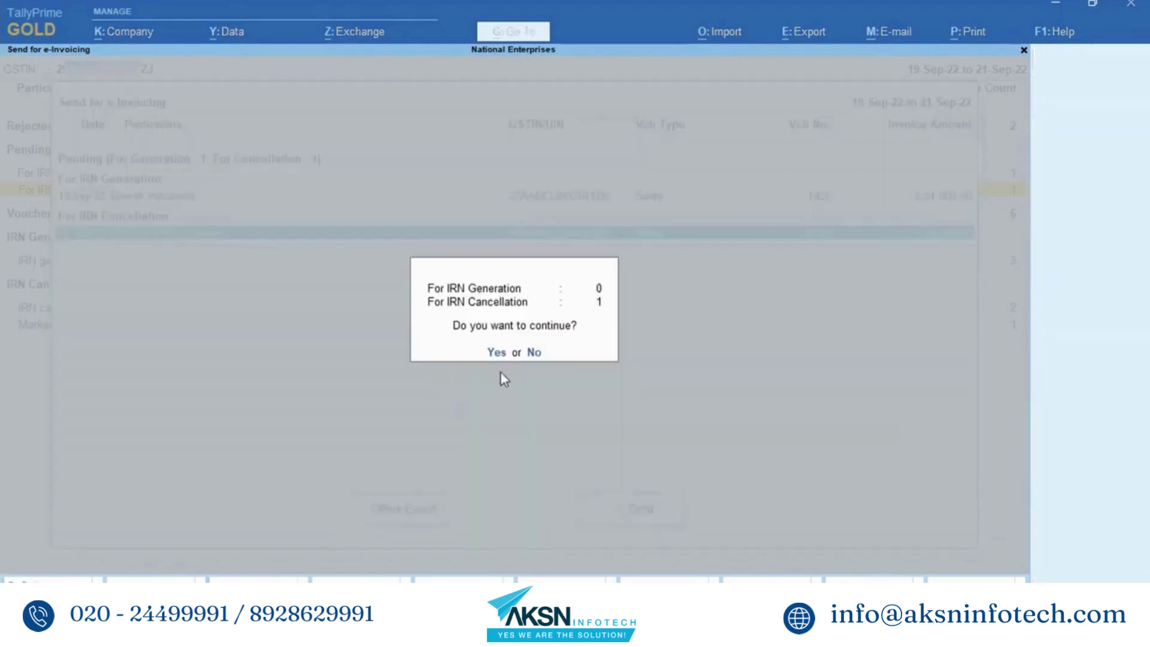
click(497, 353)
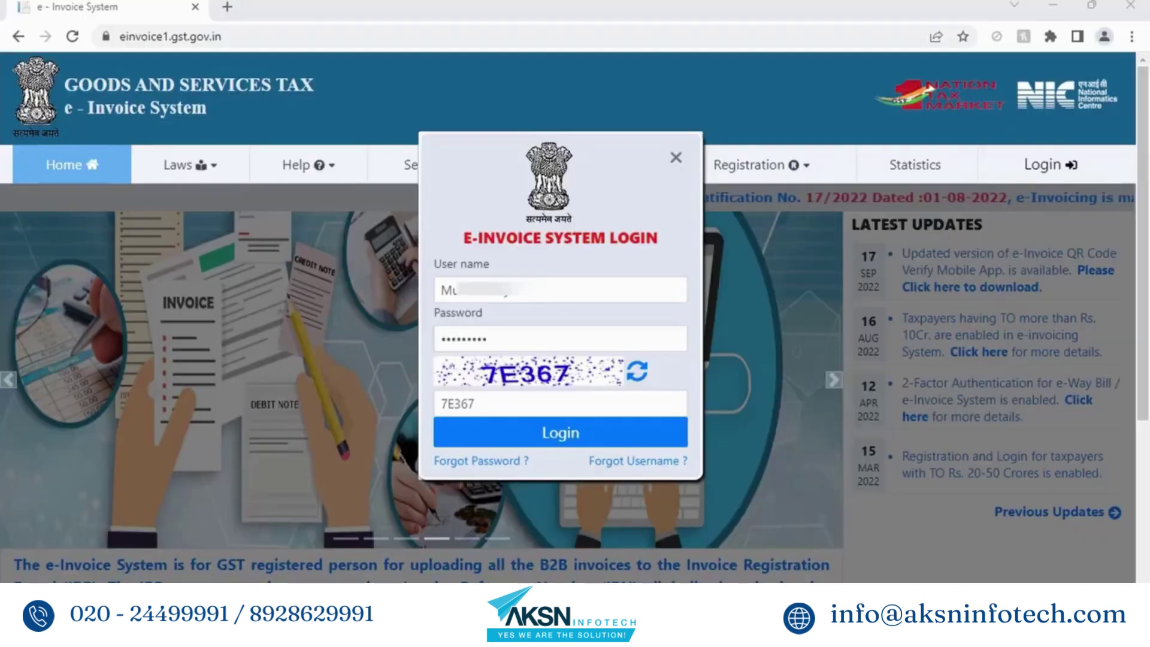
Step: Log in to the portal and attach the IRN-Cancel JSON under e-Invoice > Bulk IRN Cancel
click(558, 438)
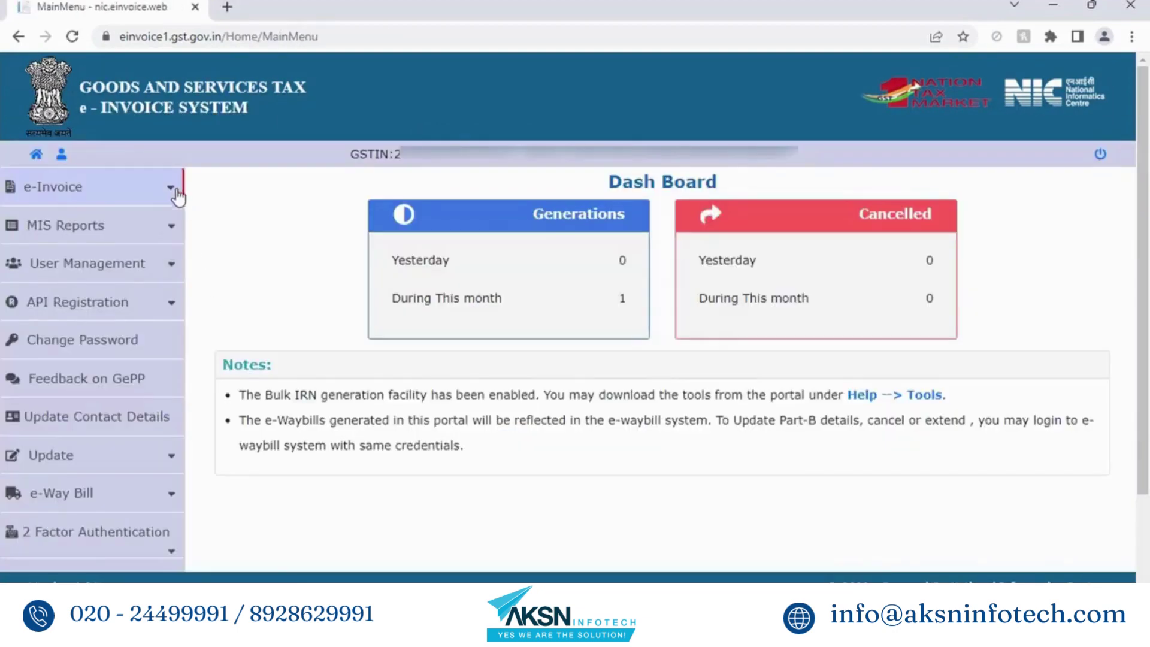
click(176, 193)
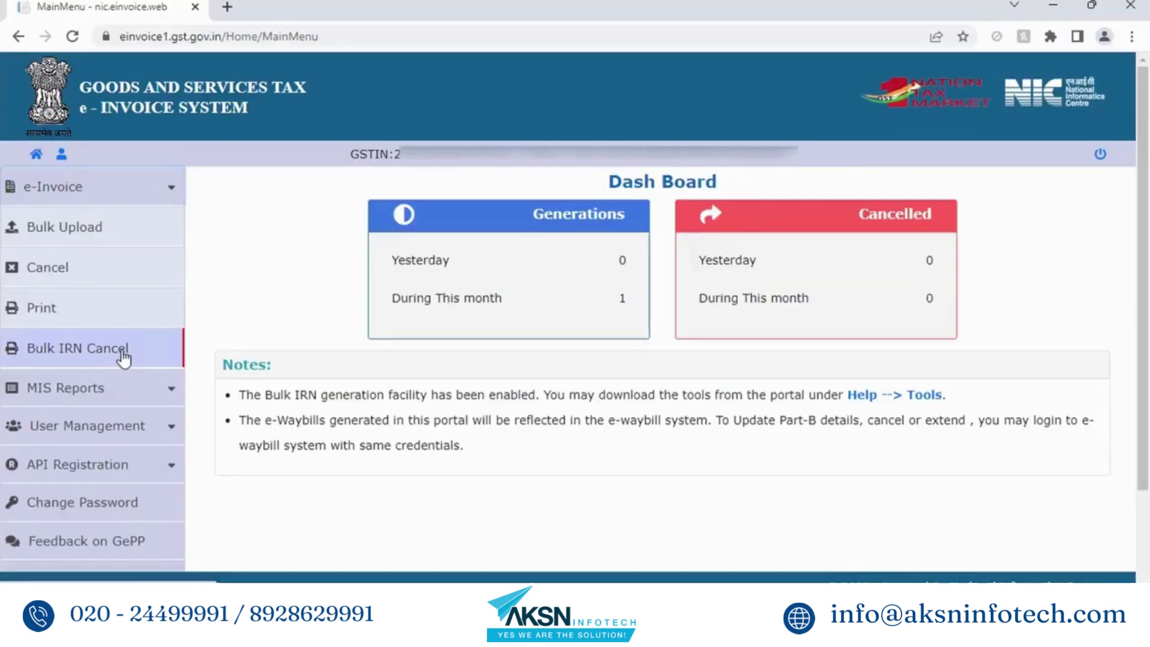
click(122, 354)
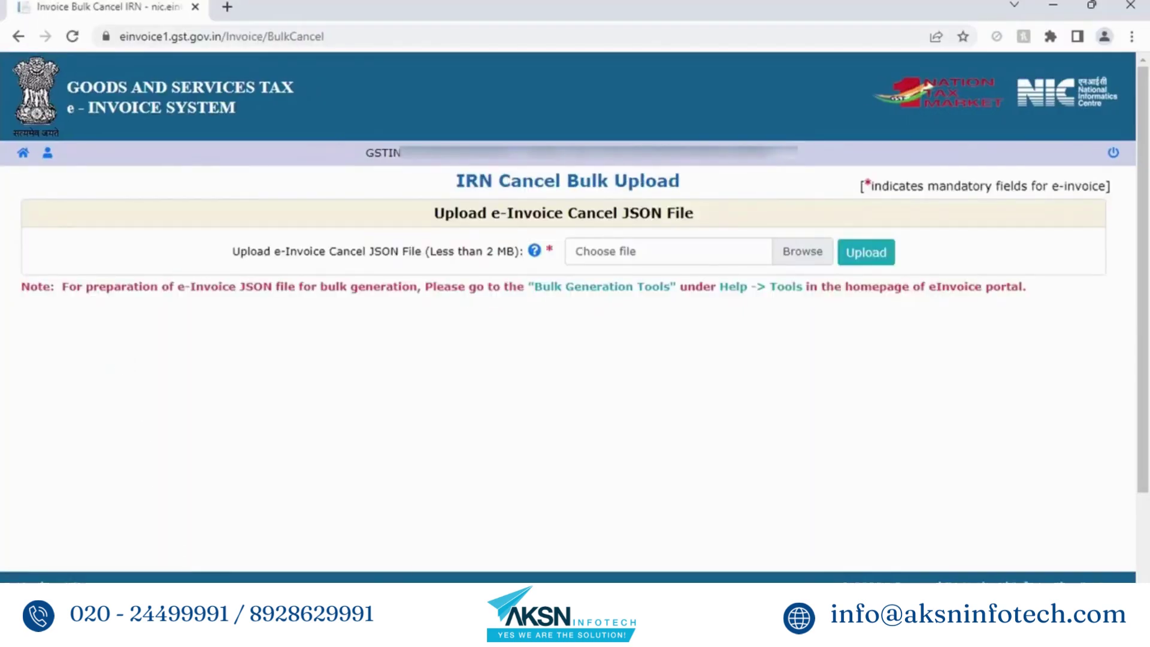
click(799, 255)
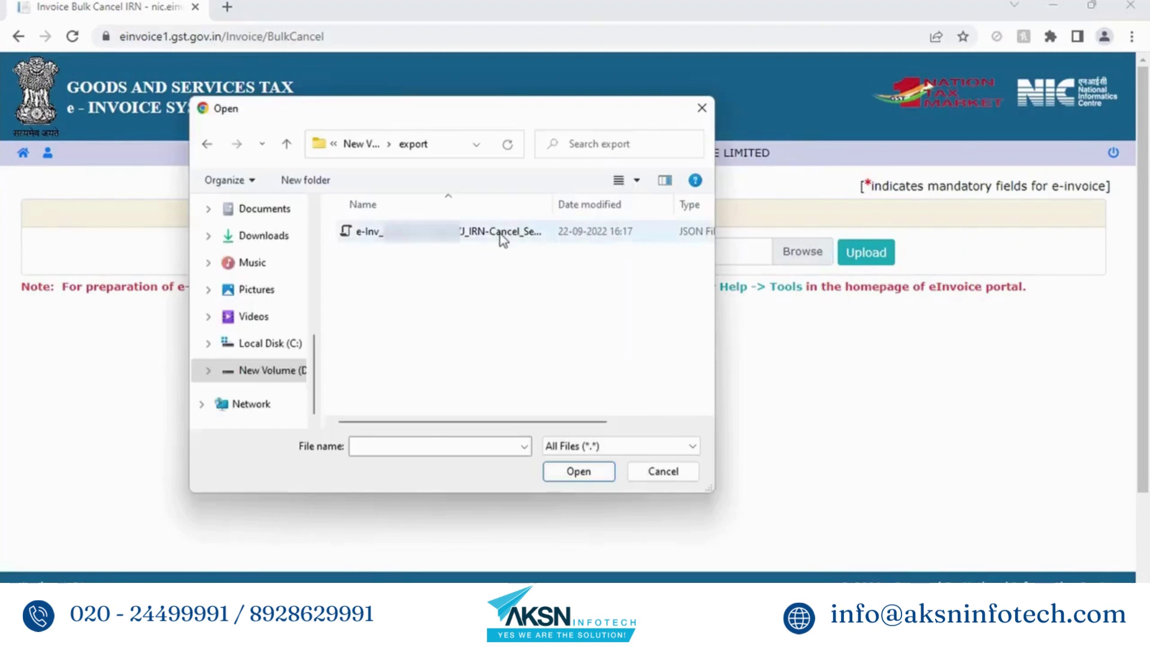
click(500, 234)
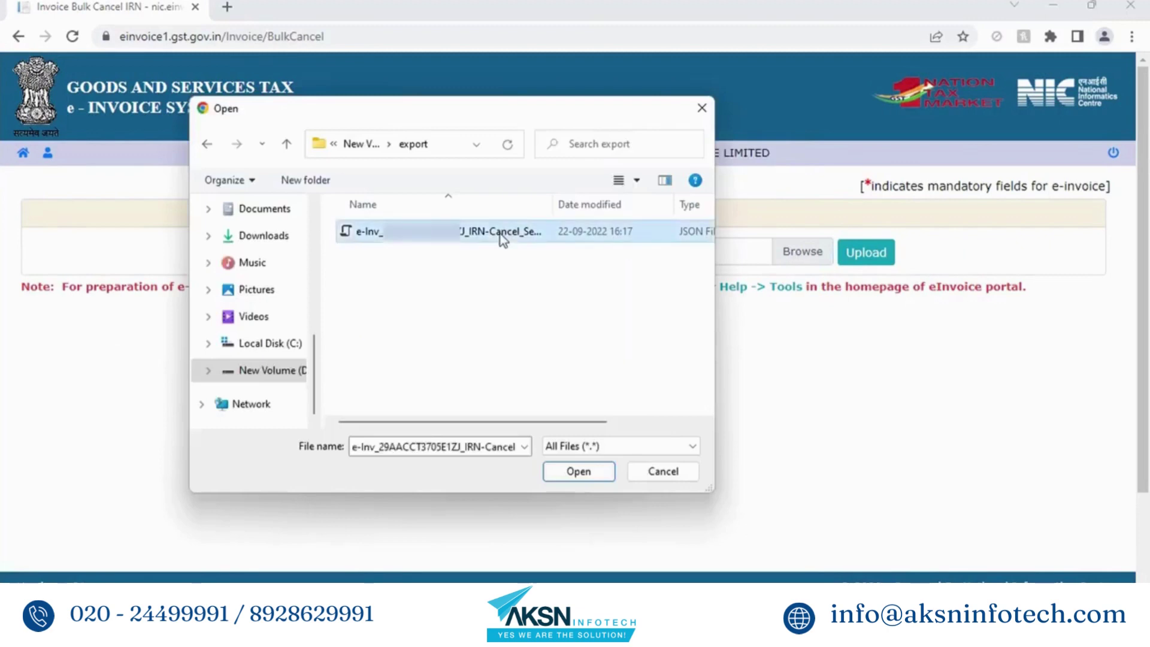
click(578, 472)
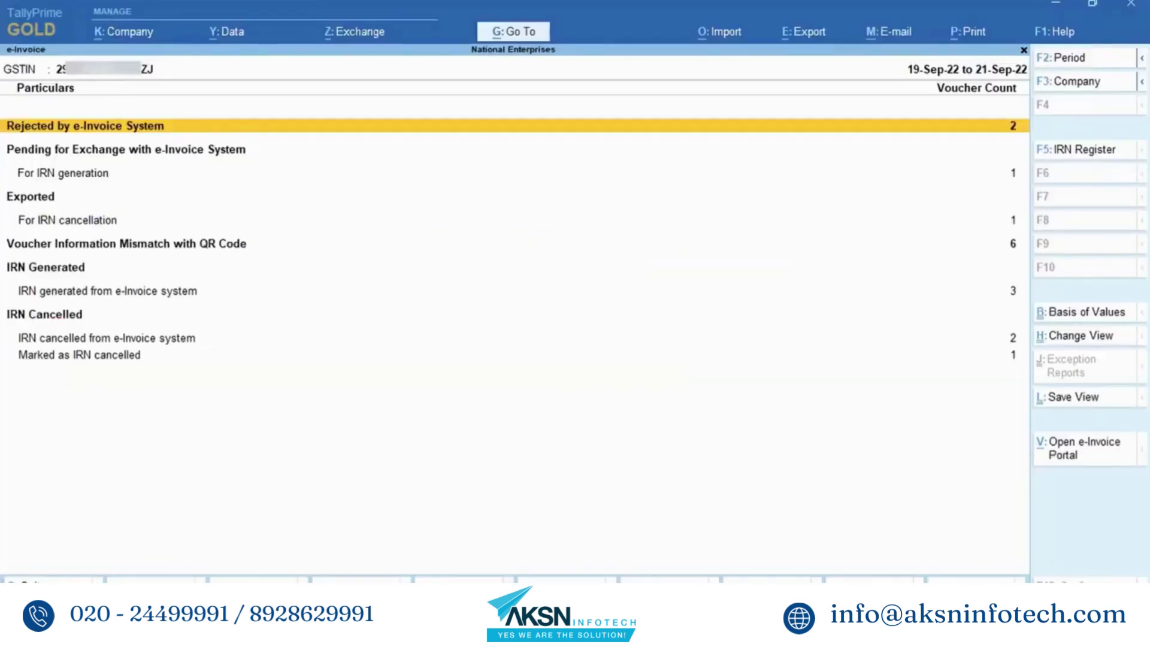
Step: Fetch NE16's IRN status with Alt+L Get IRN Info, entering the e-Invoice login credentials
key(Down)
key(Down)
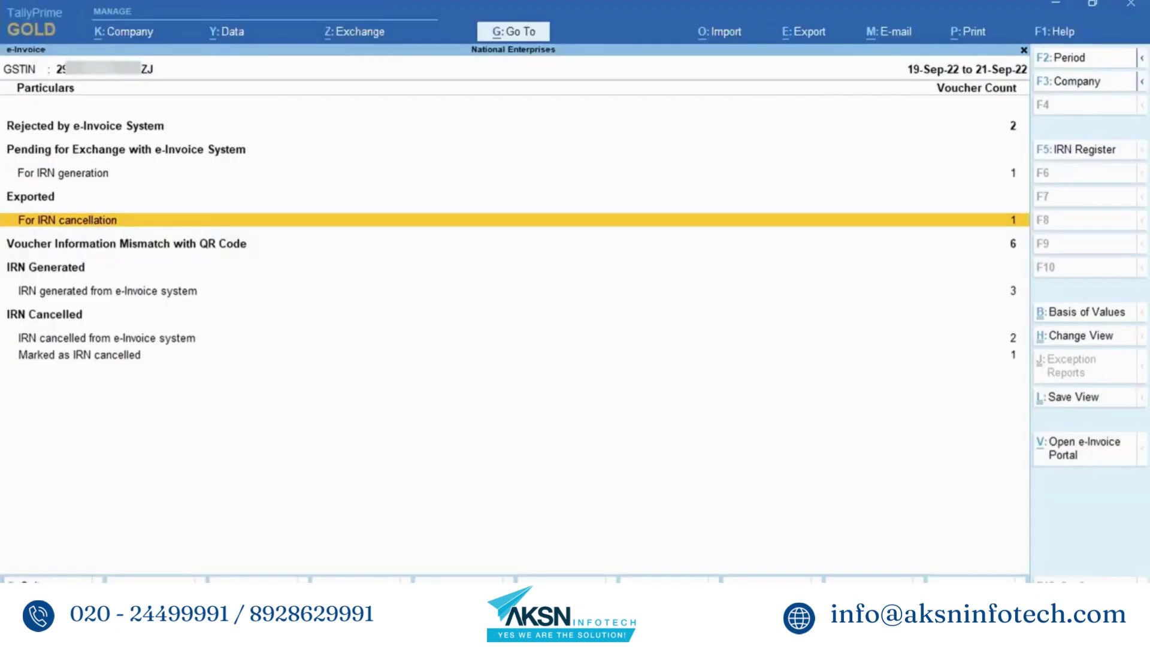
key(Return)
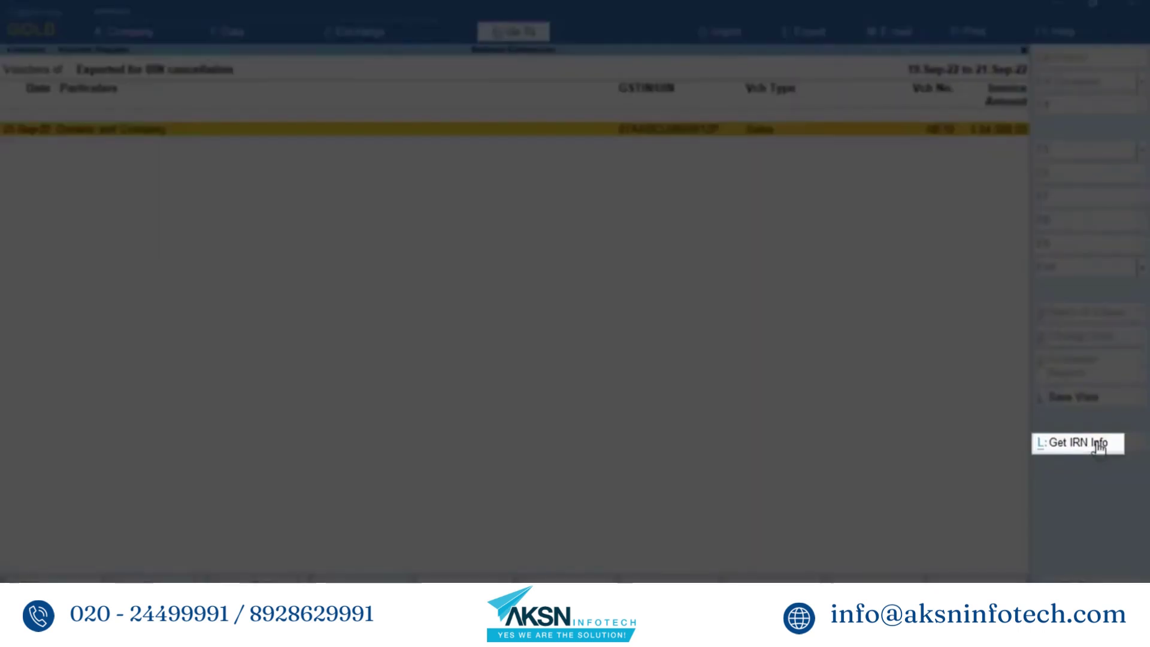
click(1096, 443)
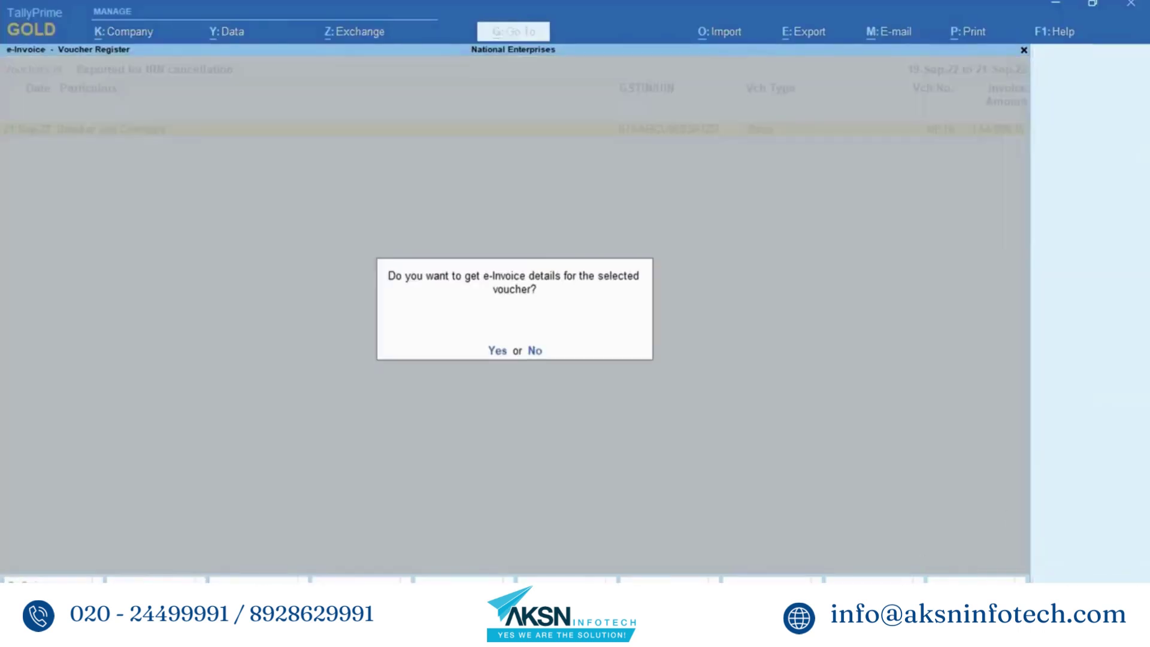
click(497, 351)
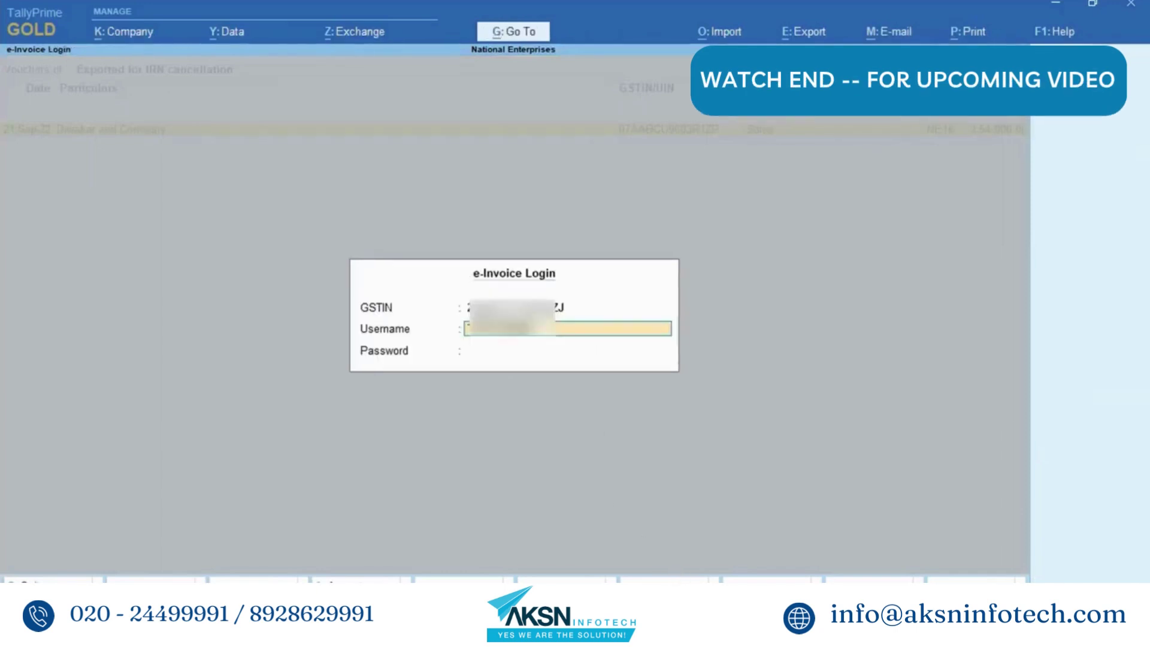
key(Return)
text(*********)
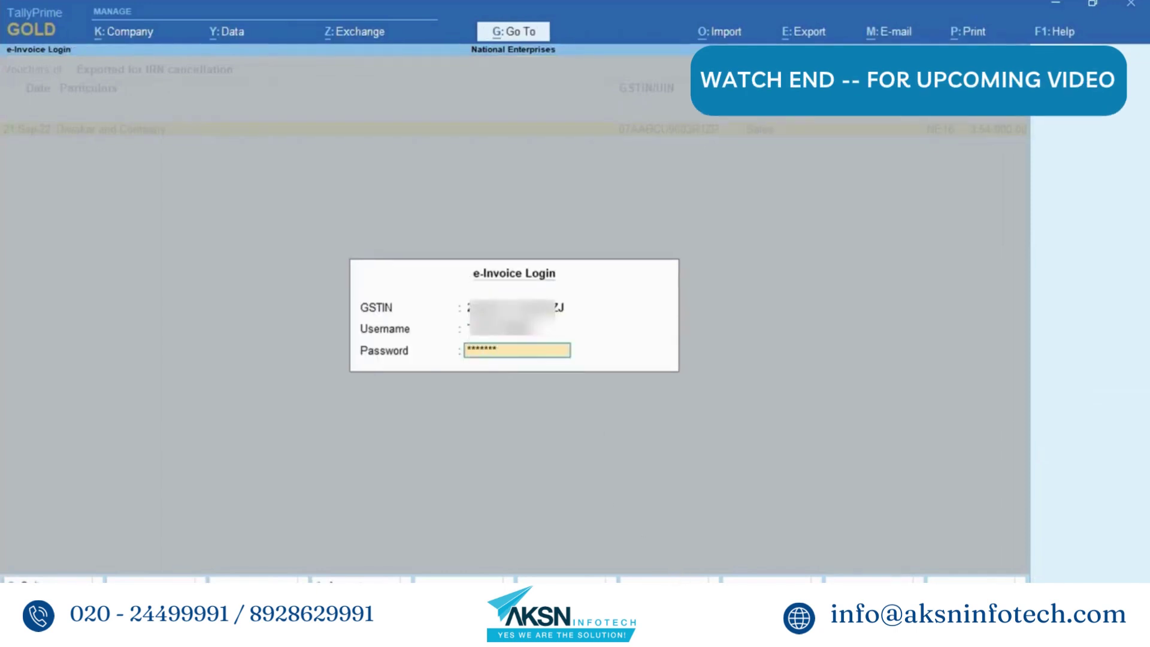
key(Return)
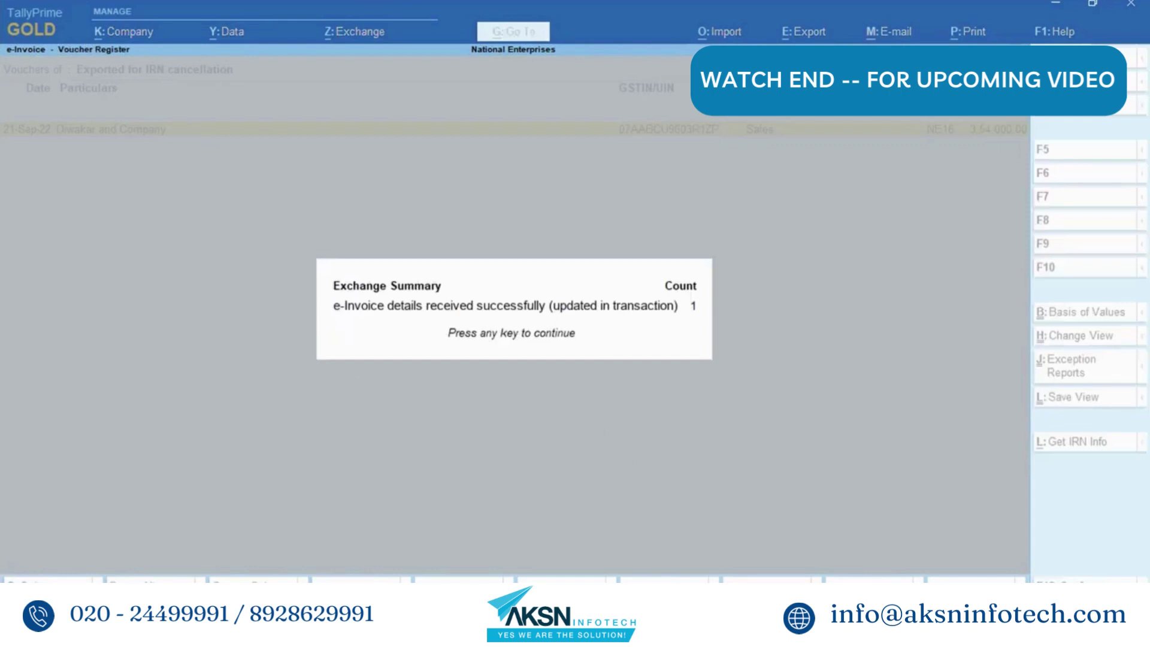